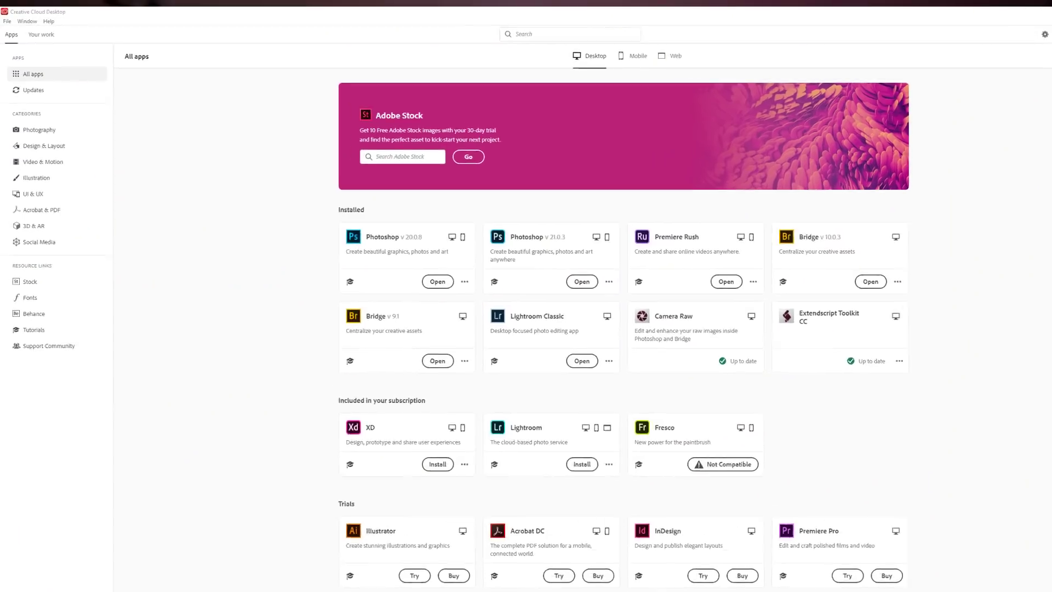
# Step: Show Creative Cloud's Updates page, where Camera Raw was updated today and Lightroom Classic yesterday
pyautogui.click(191, 176)
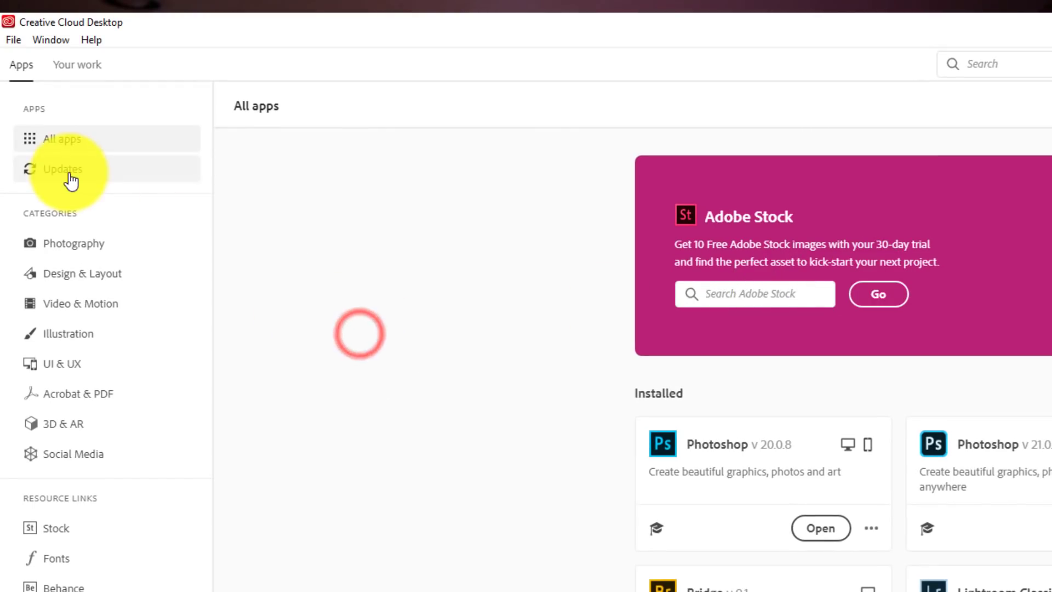
pyautogui.click(70, 175)
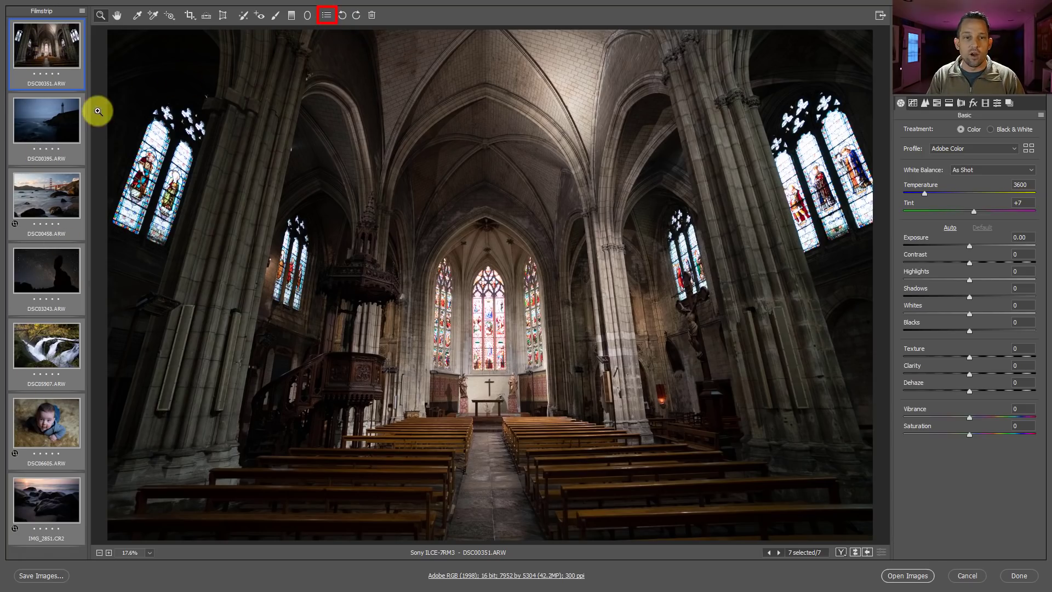
# Step: In Raw Defaults preferences, set Master to preset 01 GPS - Tools > Total - Tone.Sharpen.Noise.Lens
pyautogui.click(327, 16)
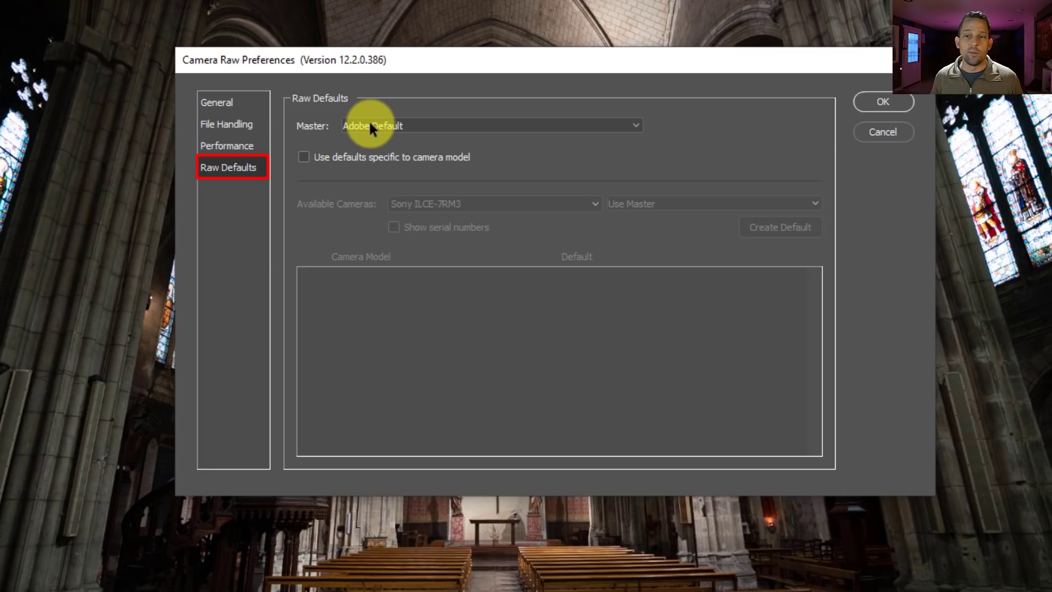
pyautogui.click(370, 127)
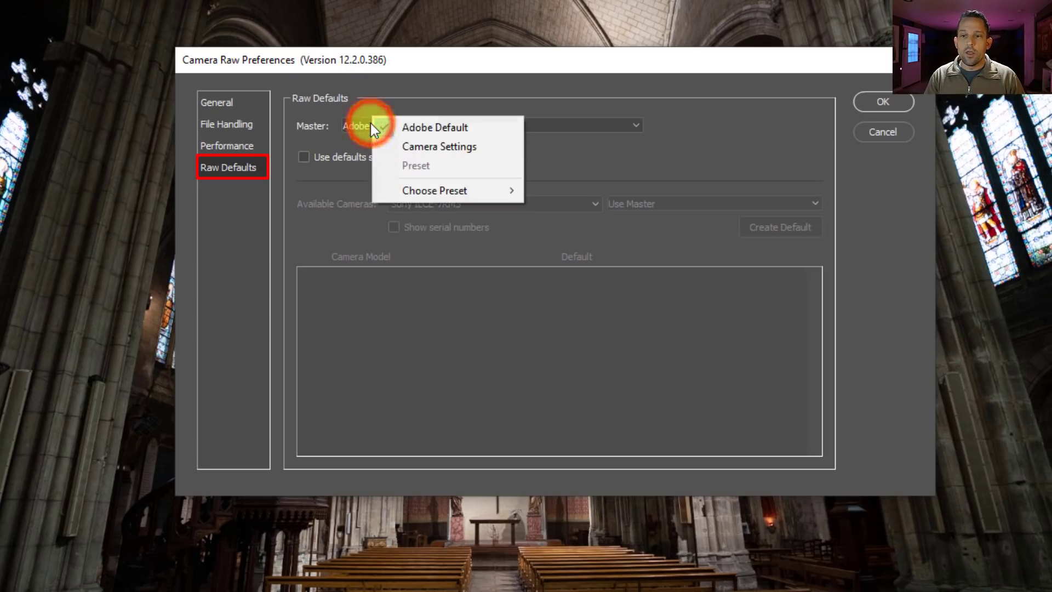
pyautogui.click(430, 145)
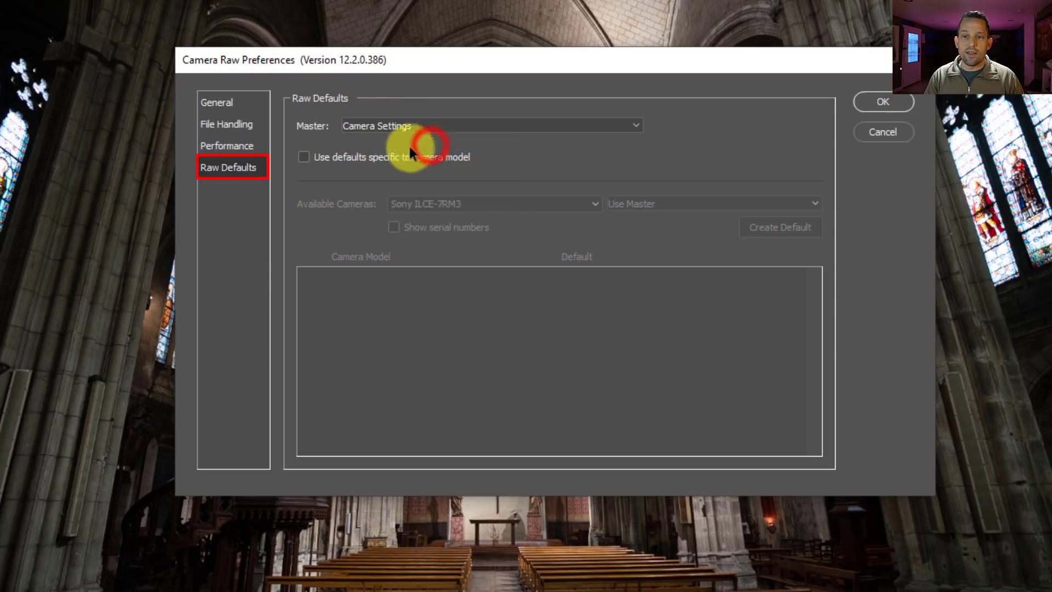
pyautogui.click(400, 133)
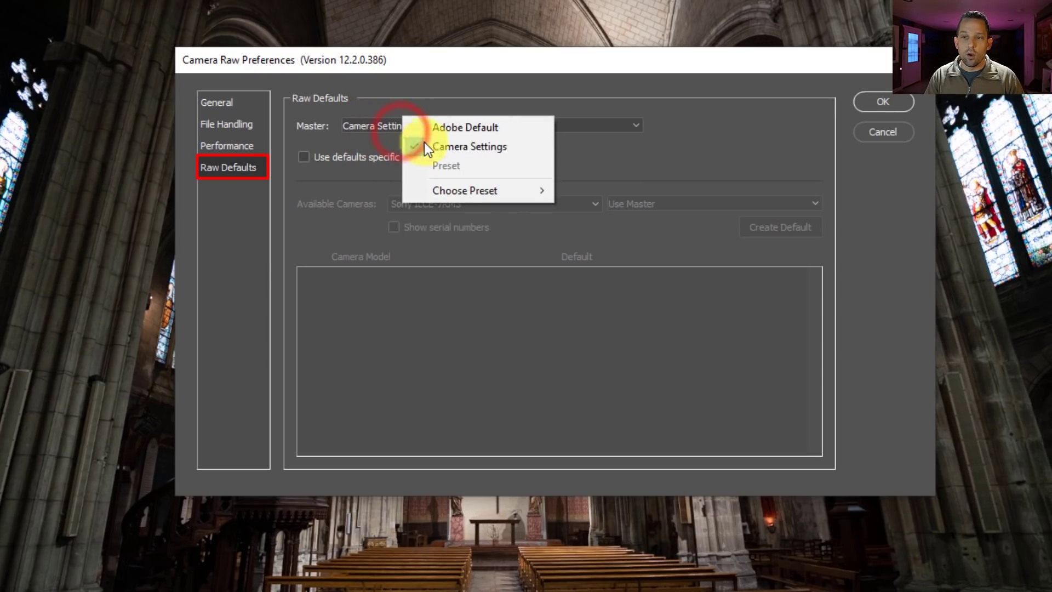
pyautogui.moveTo(456, 192)
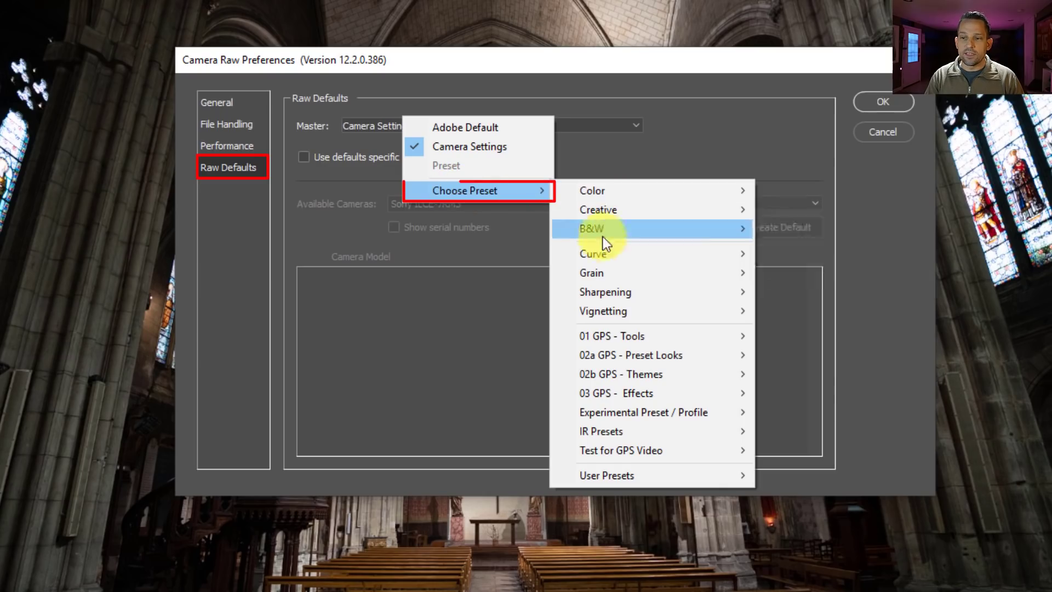
pyautogui.moveTo(603, 315)
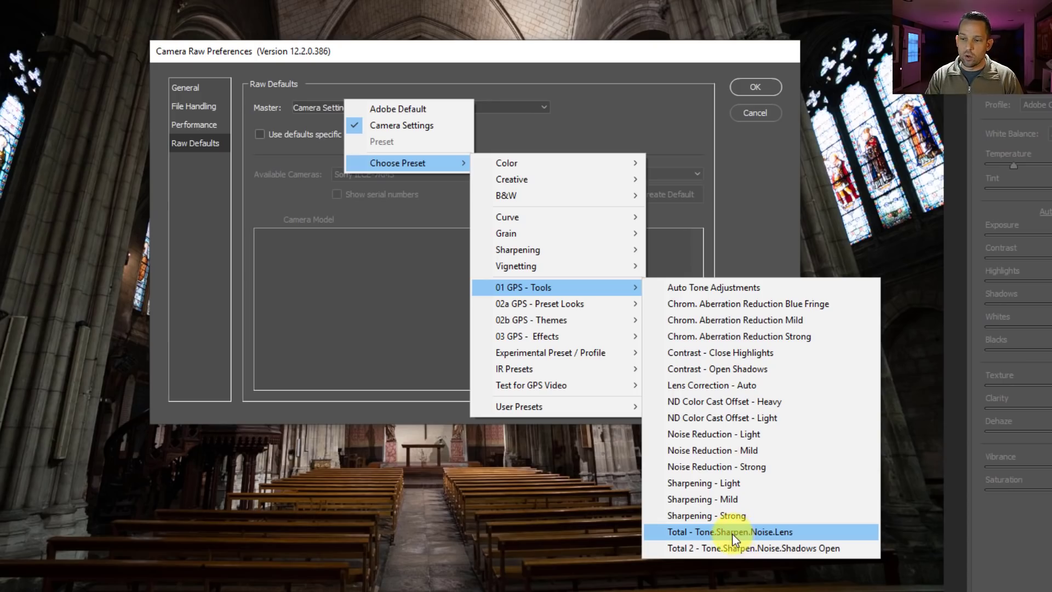
pyautogui.click(733, 532)
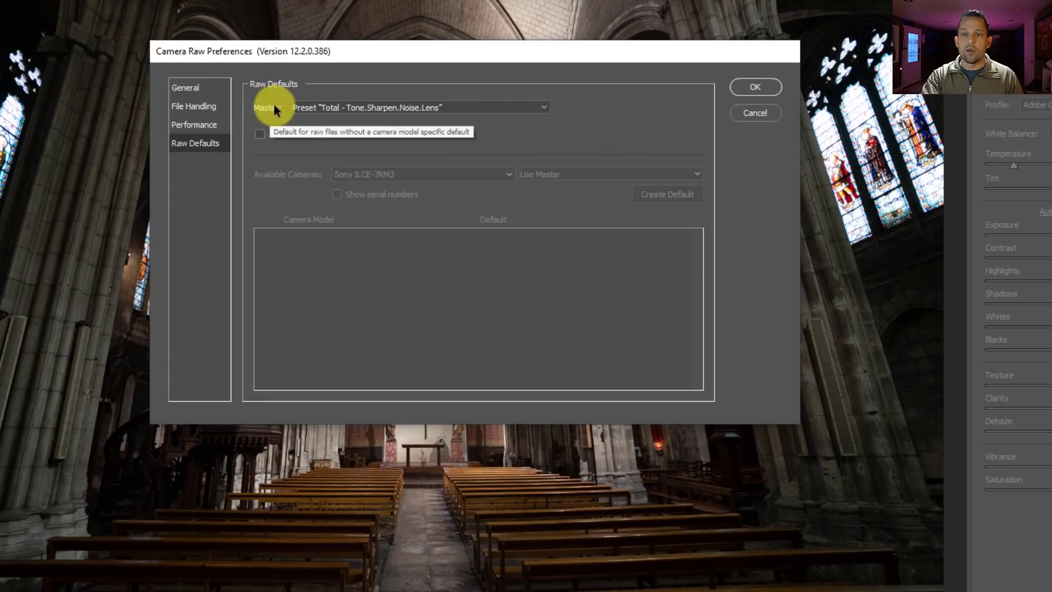
pyautogui.click(318, 101)
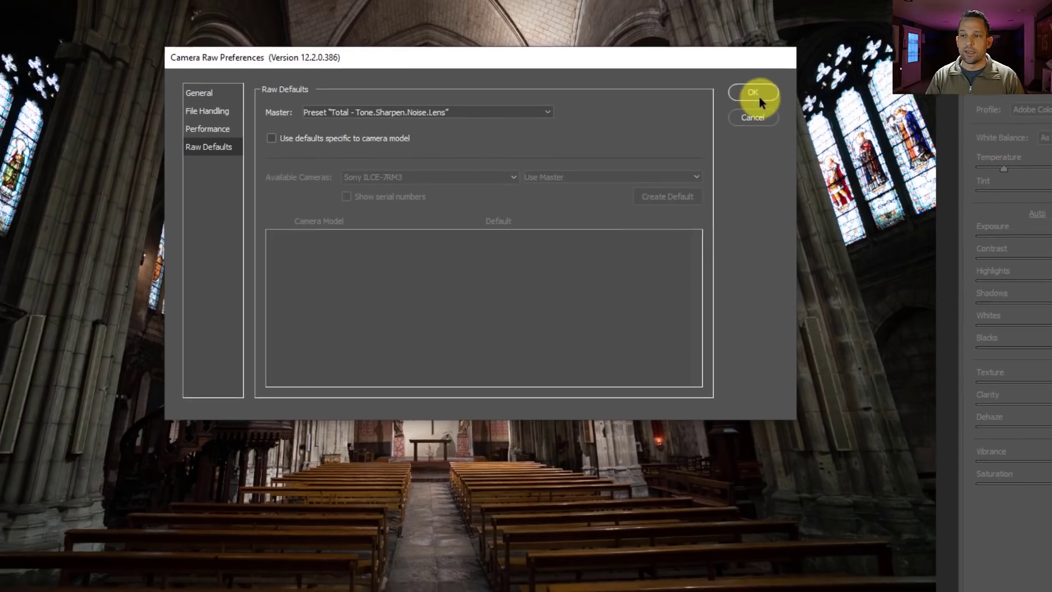
# Step: Save preferences, review the applied Detail and Lens Corrections settings, then move to the lighthouse image
pyautogui.click(755, 88)
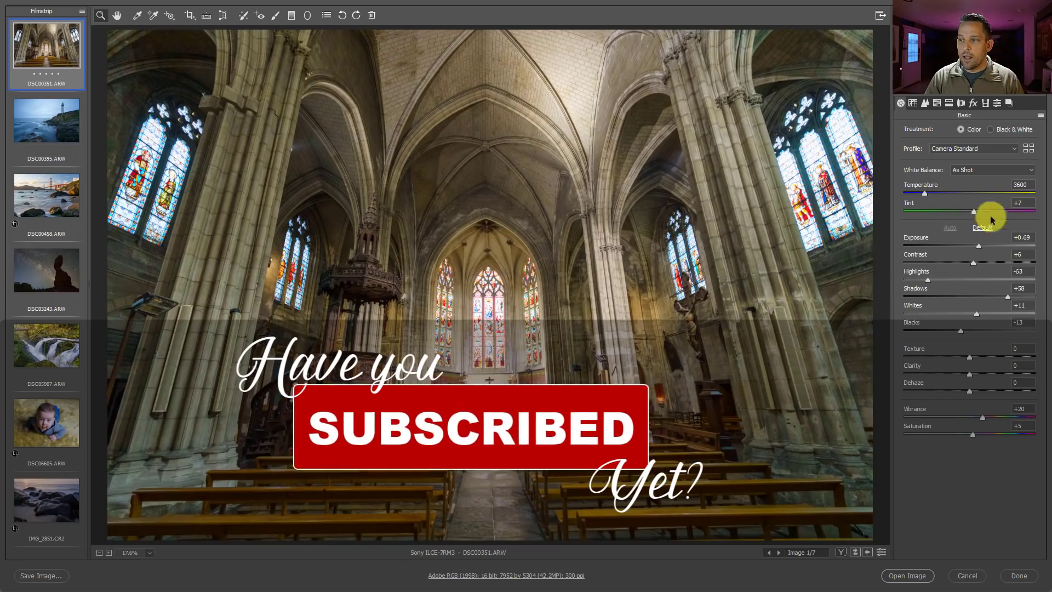
pyautogui.click(925, 103)
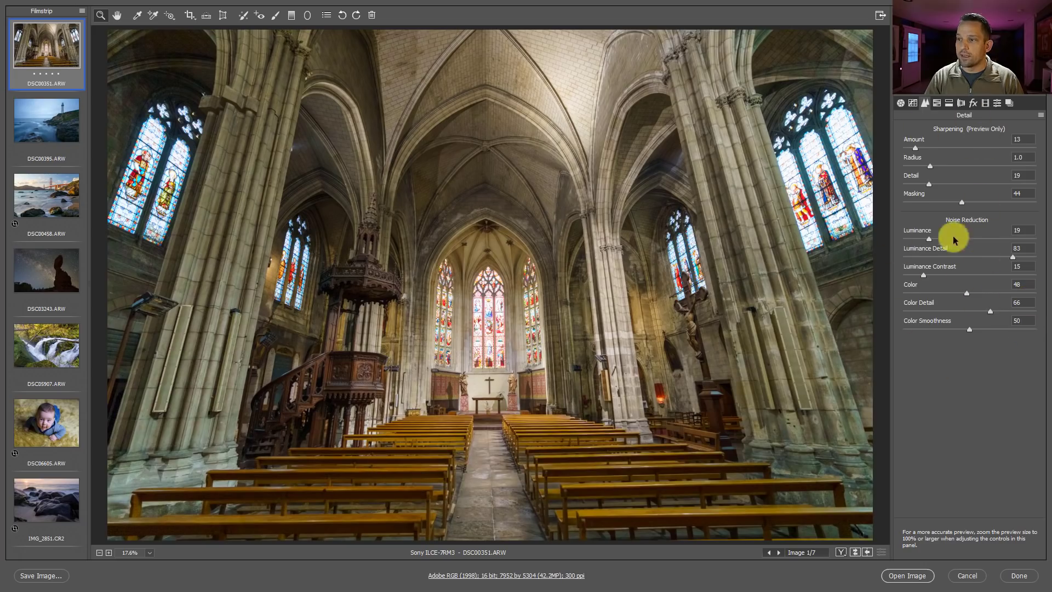
pyautogui.click(961, 103)
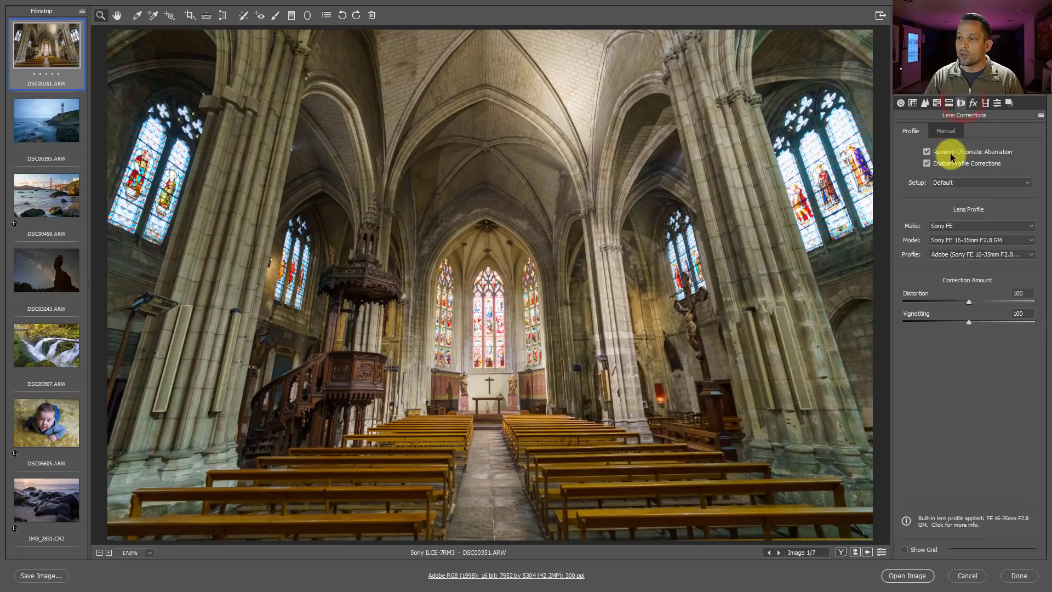
pyautogui.click(942, 132)
pyautogui.click(907, 130)
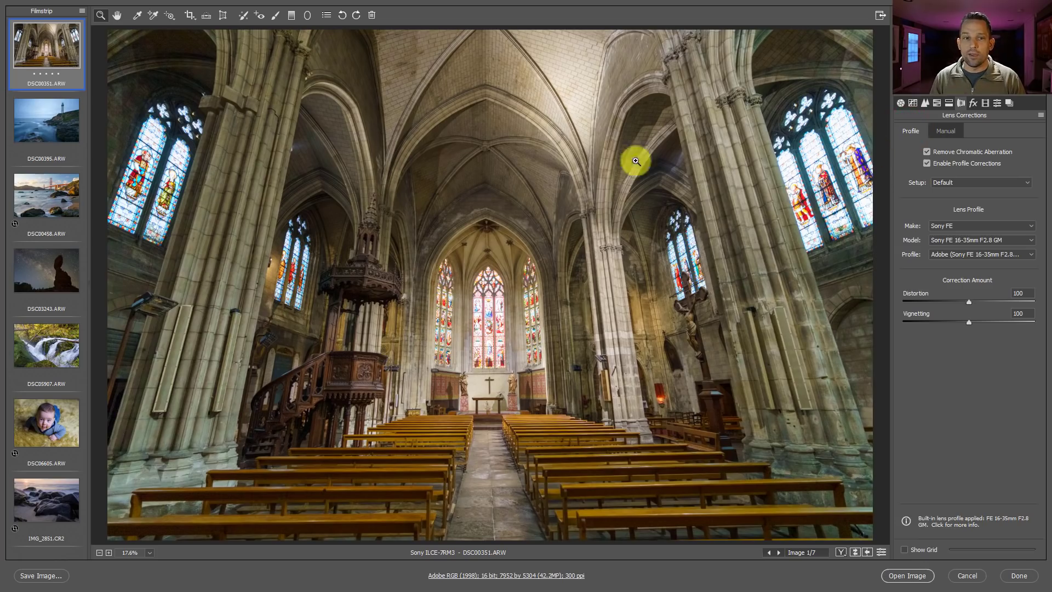
pyautogui.click(45, 159)
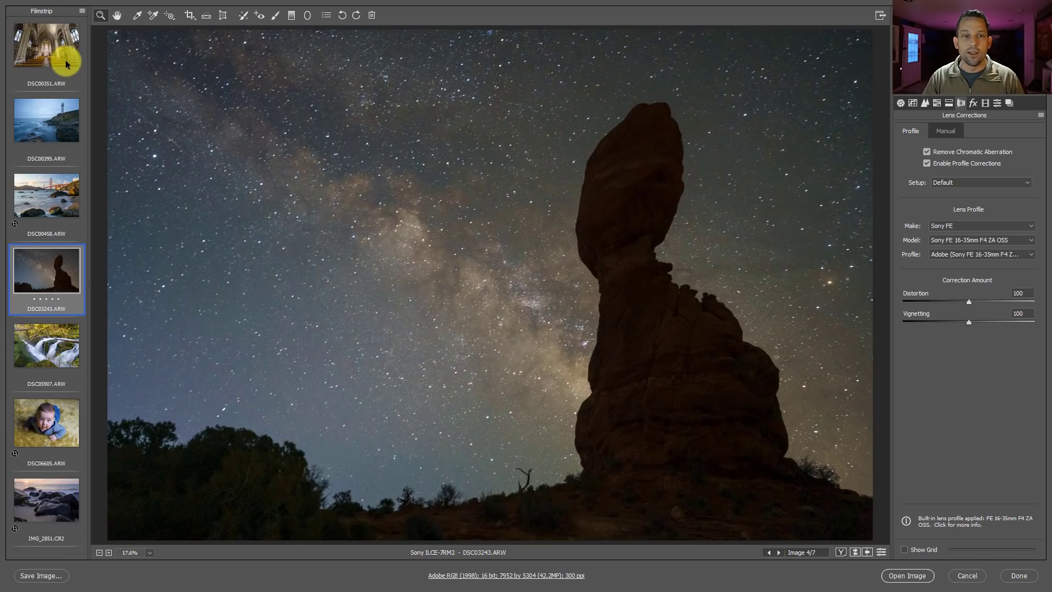
# Step: Reset the Raw Defaults Master back to Adobe Default
pyautogui.click(330, 16)
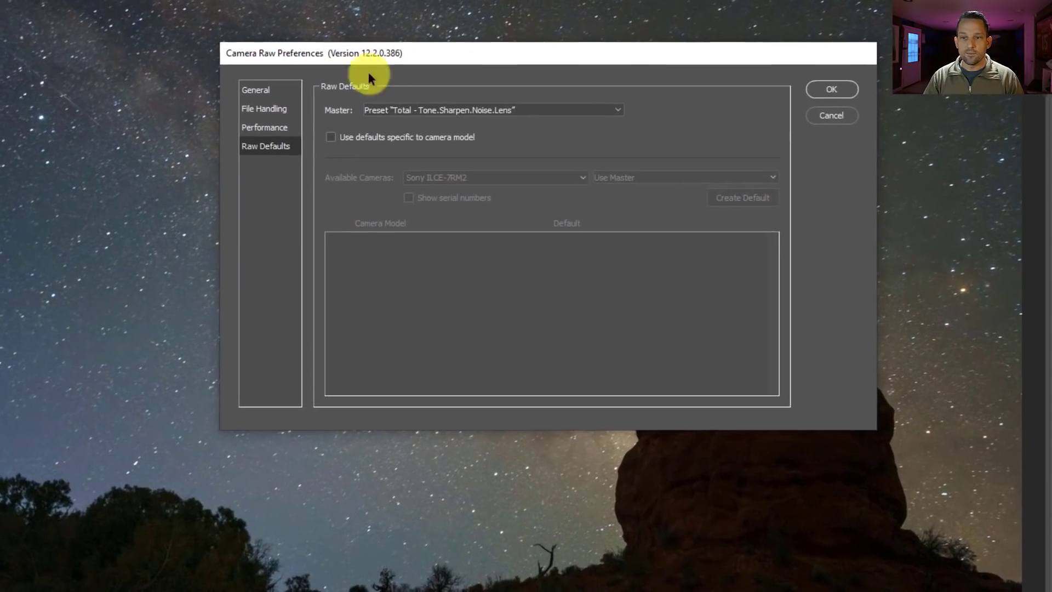
pyautogui.click(407, 111)
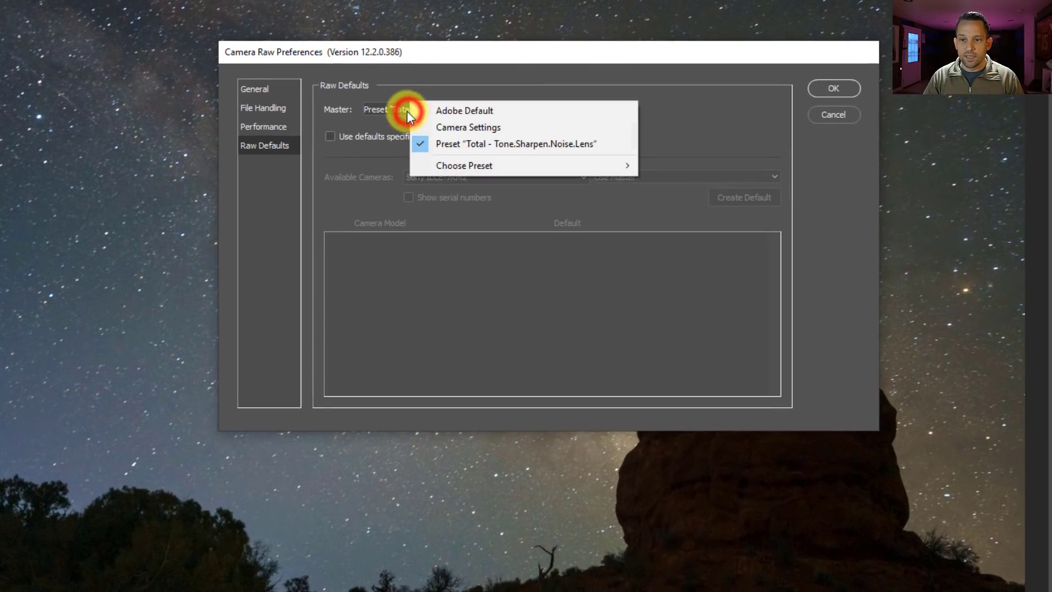
pyautogui.click(427, 114)
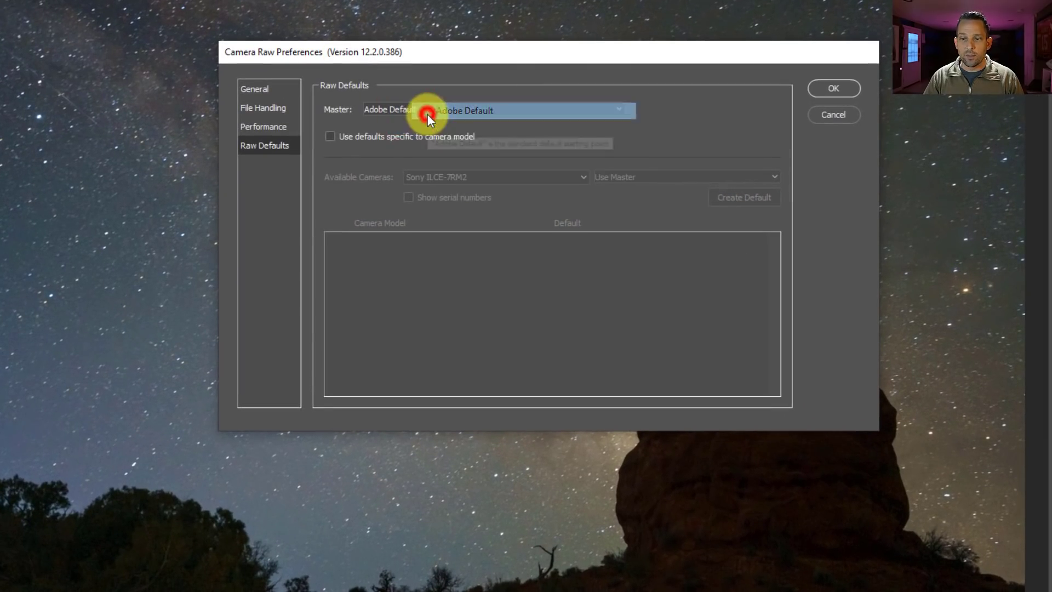
# Step: Enable camera-specific defaults and assign Creative - Turquoise & Red to the Canon EOS 6D
pyautogui.click(368, 135)
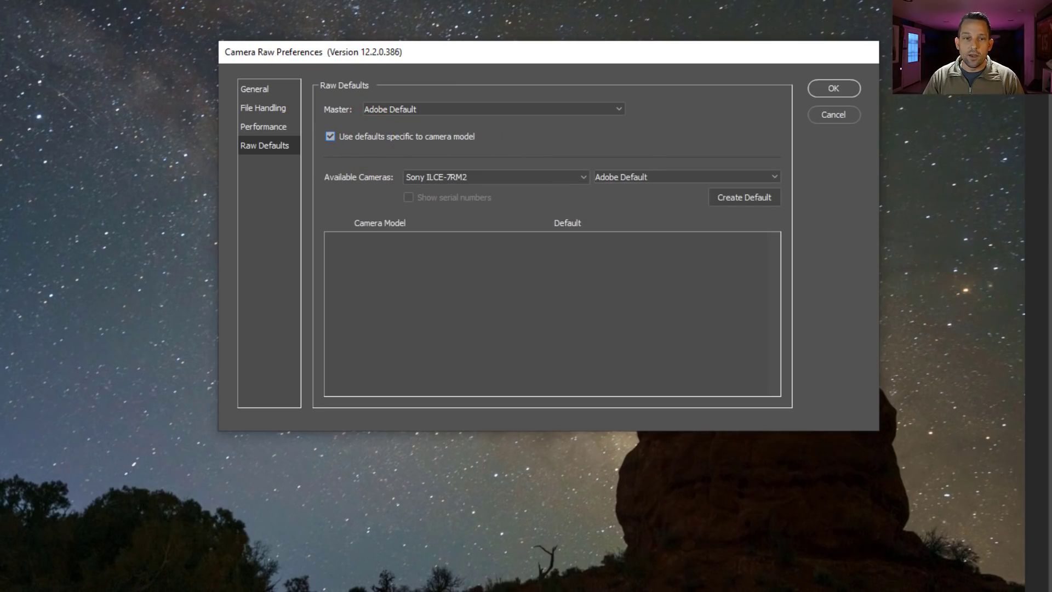
pyautogui.click(486, 177)
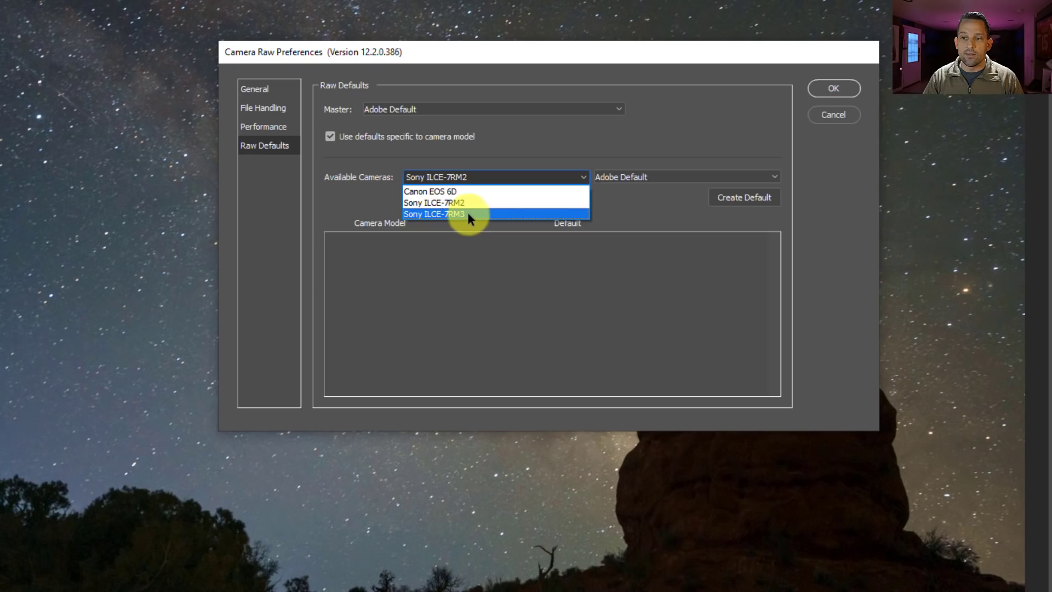
pyautogui.click(462, 192)
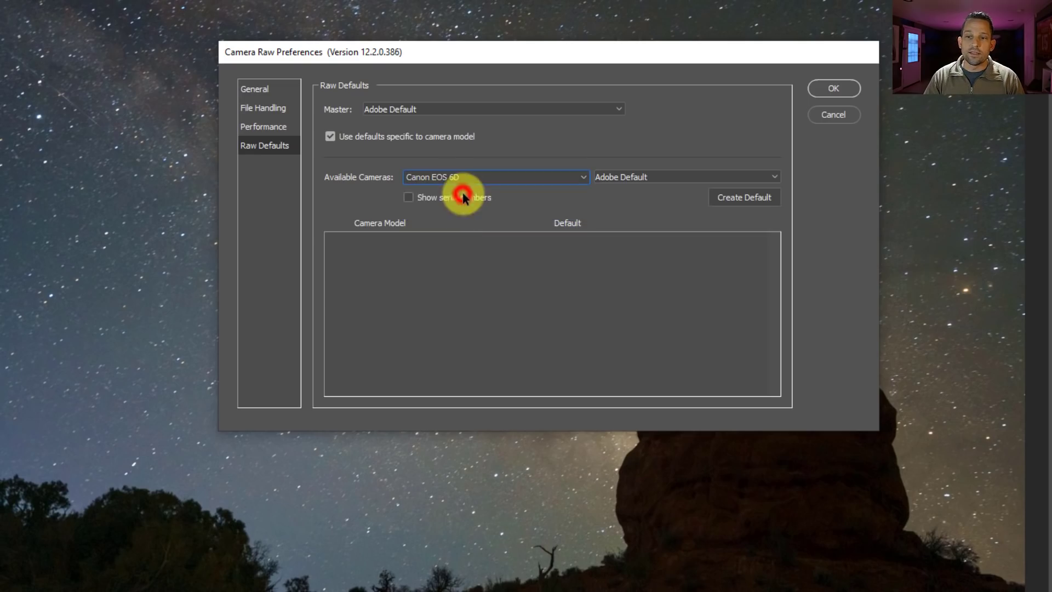
pyautogui.click(622, 175)
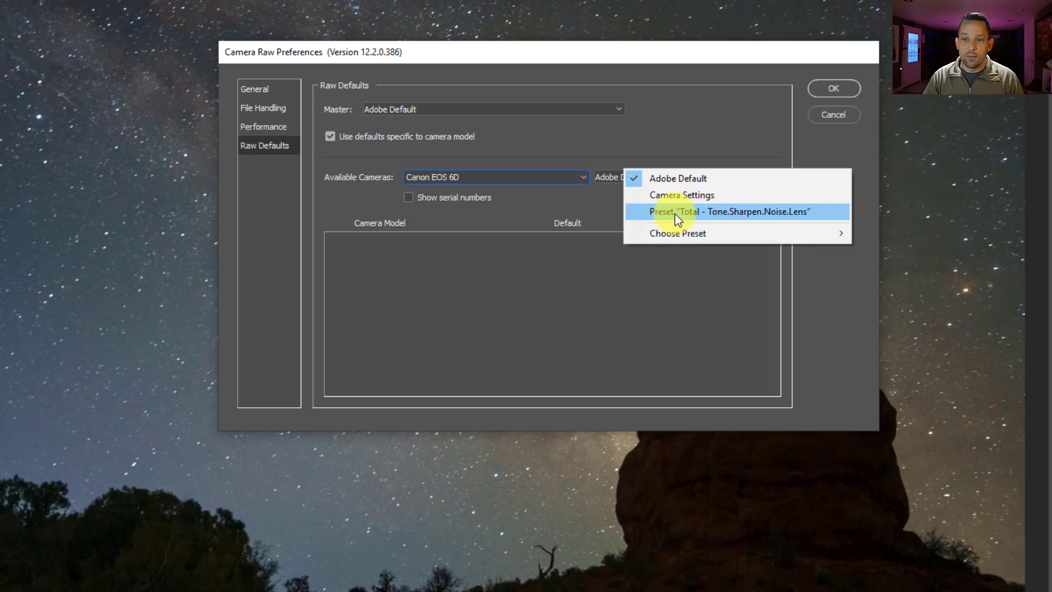
pyautogui.moveTo(666, 230)
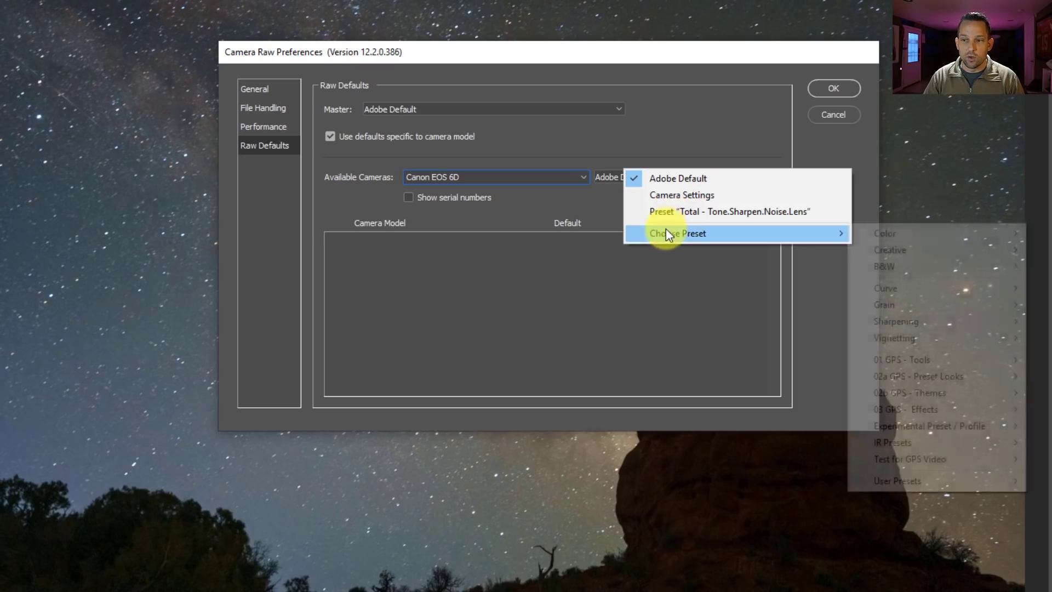
pyautogui.moveTo(902, 234)
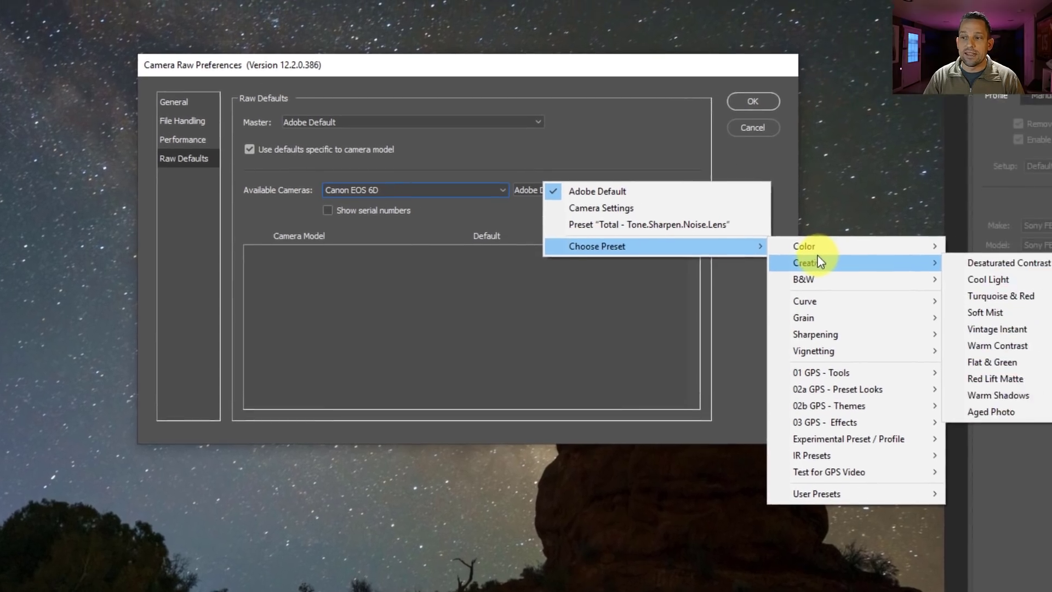
pyautogui.moveTo(748, 258)
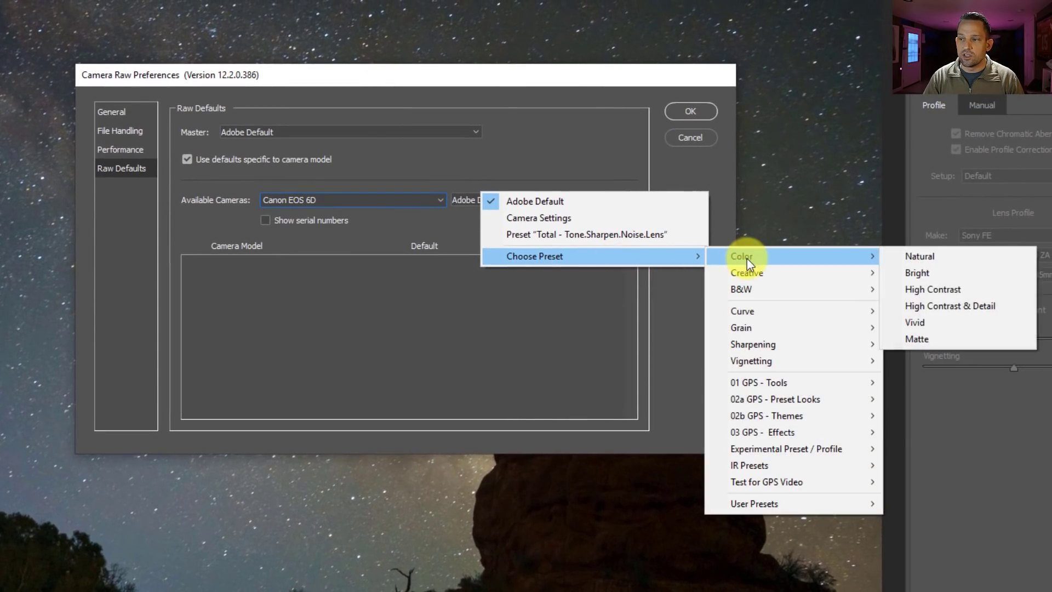
pyautogui.moveTo(744, 269)
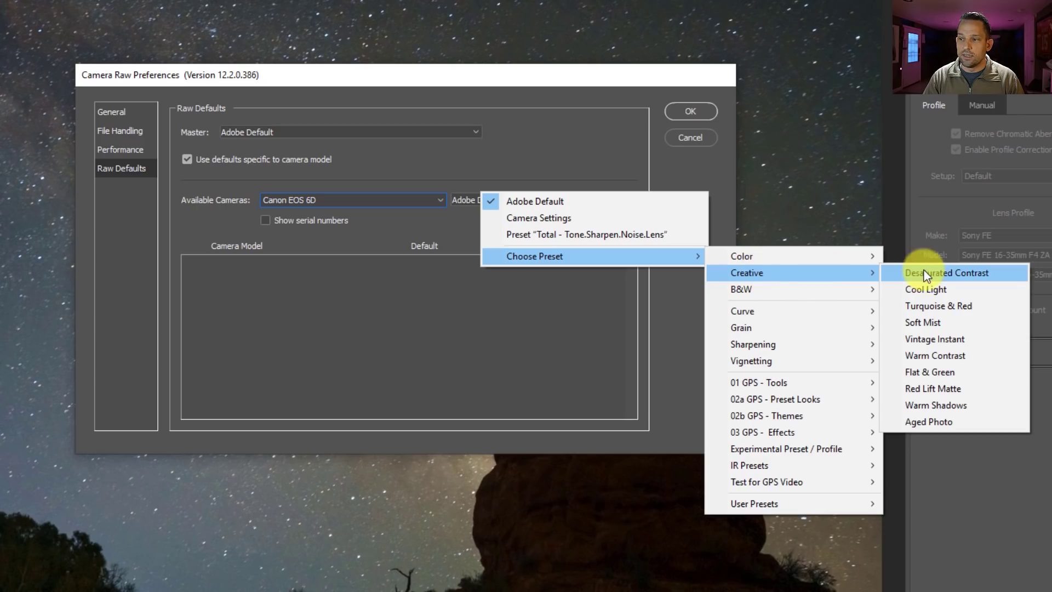
pyautogui.click(922, 302)
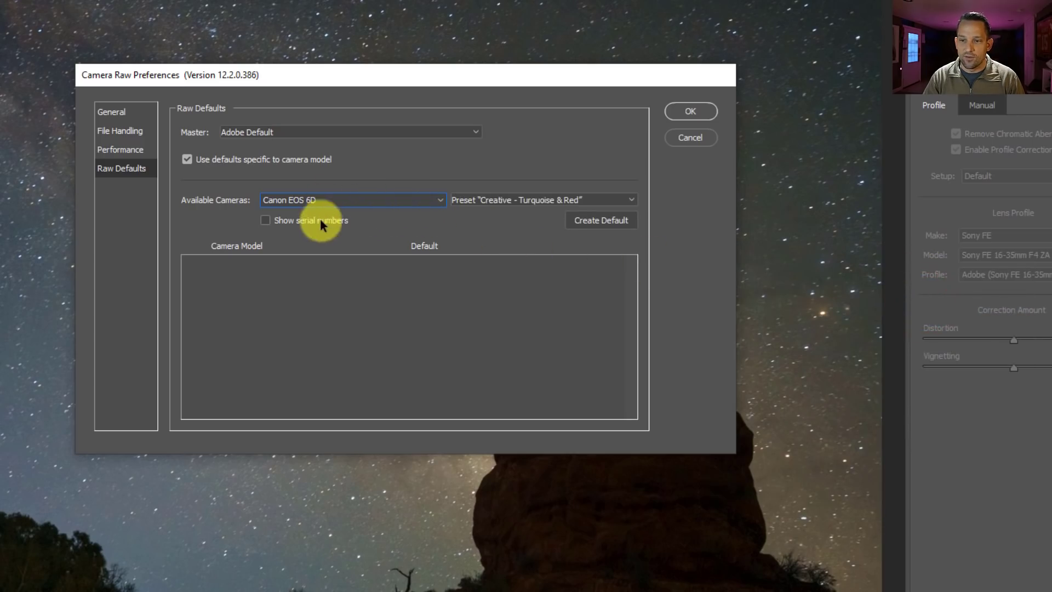
# Step: Save the Canon EOS 6D default, then make Curve - Cross Process the Sony ILCE-7RM2 default
pyautogui.click(611, 229)
pyautogui.click(353, 199)
pyautogui.click(347, 226)
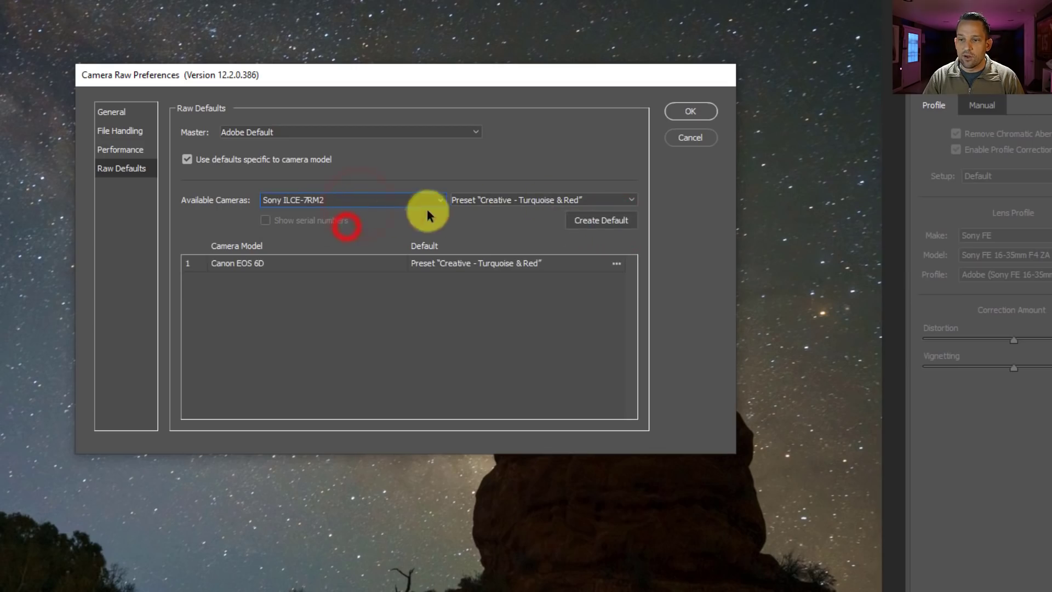
pyautogui.click(485, 201)
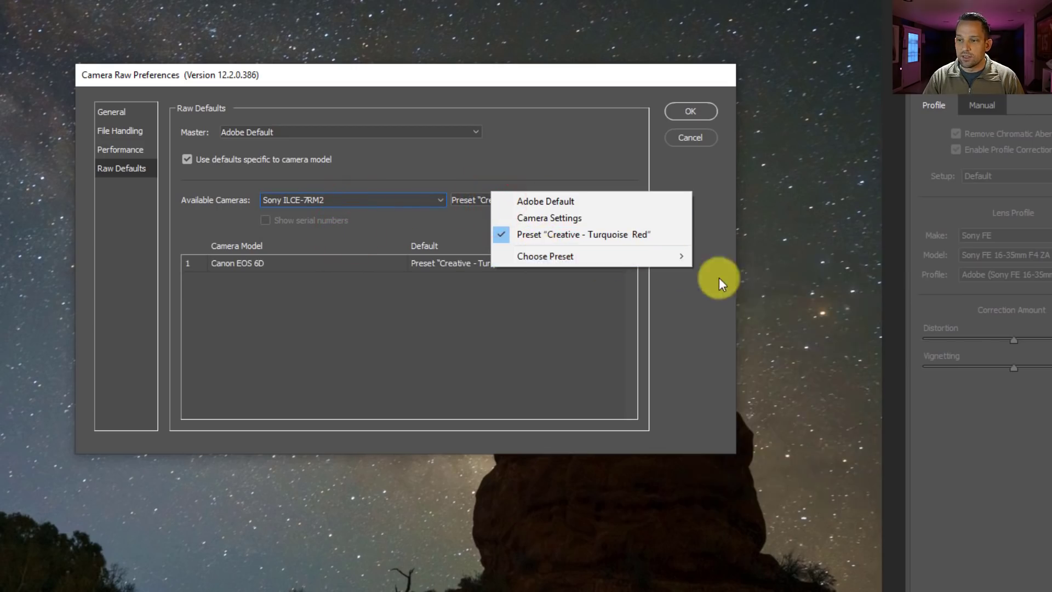
pyautogui.moveTo(646, 257)
pyautogui.moveTo(735, 309)
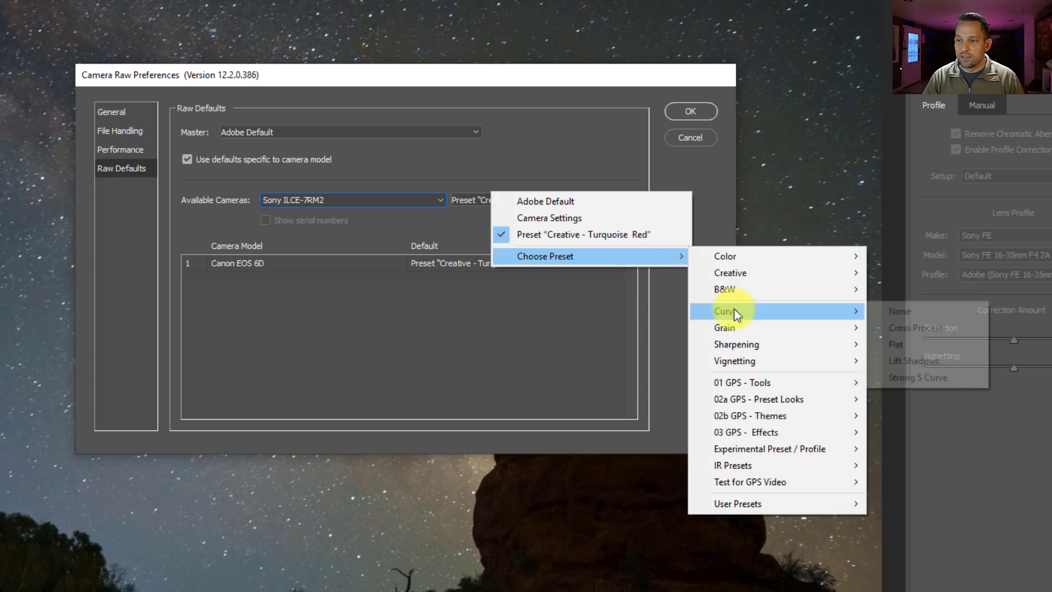
pyautogui.click(899, 328)
pyautogui.click(596, 222)
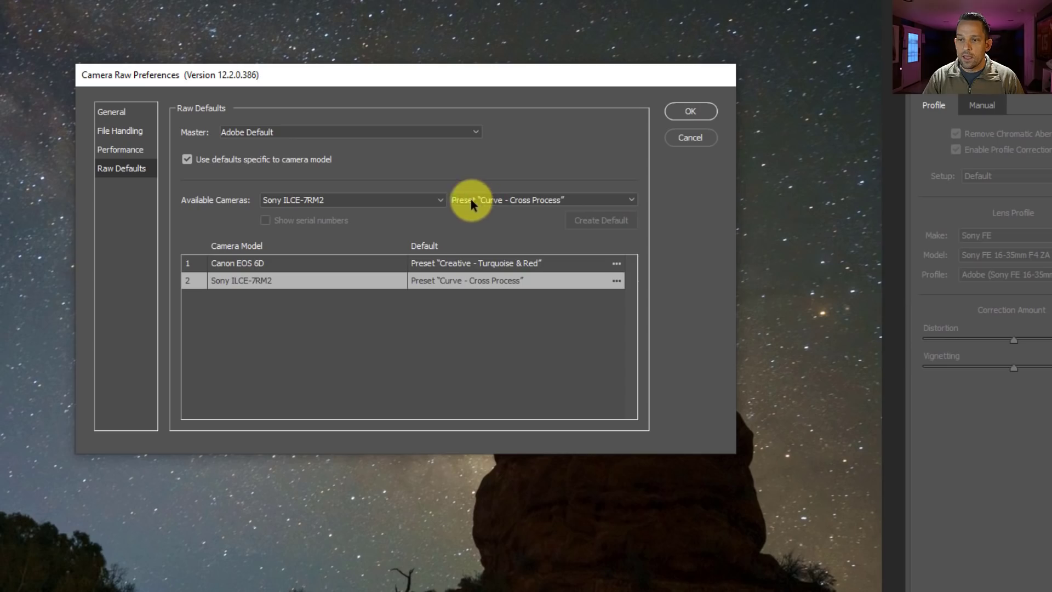
# Step: Make Total - Tone.Sharpen.Noise.Lens the Sony ILCE-7RM3 default and confirm the preferences
pyautogui.click(442, 199)
pyautogui.click(403, 237)
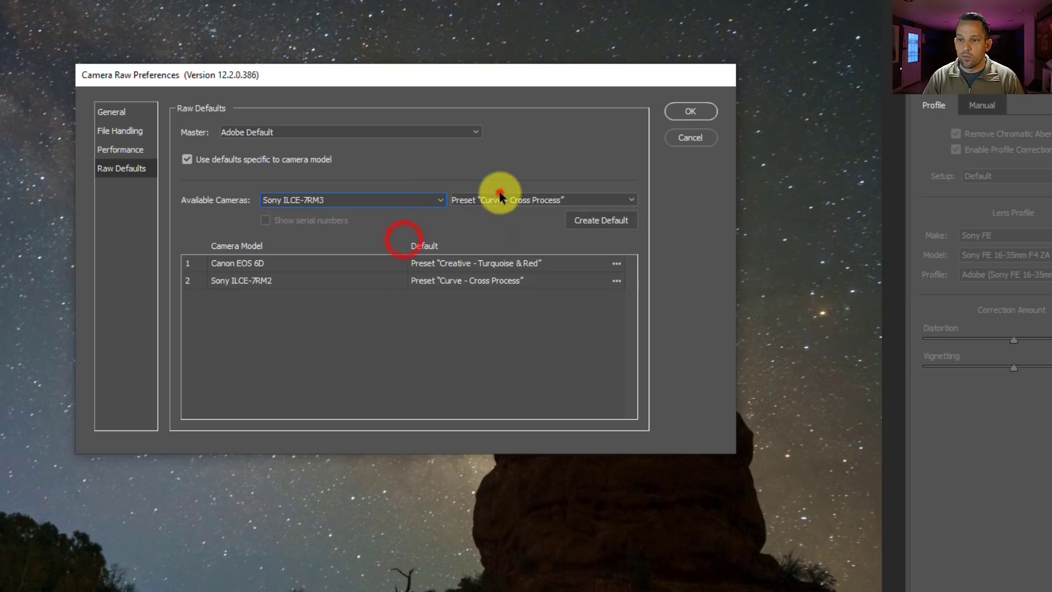
pyautogui.click(499, 191)
pyautogui.moveTo(553, 256)
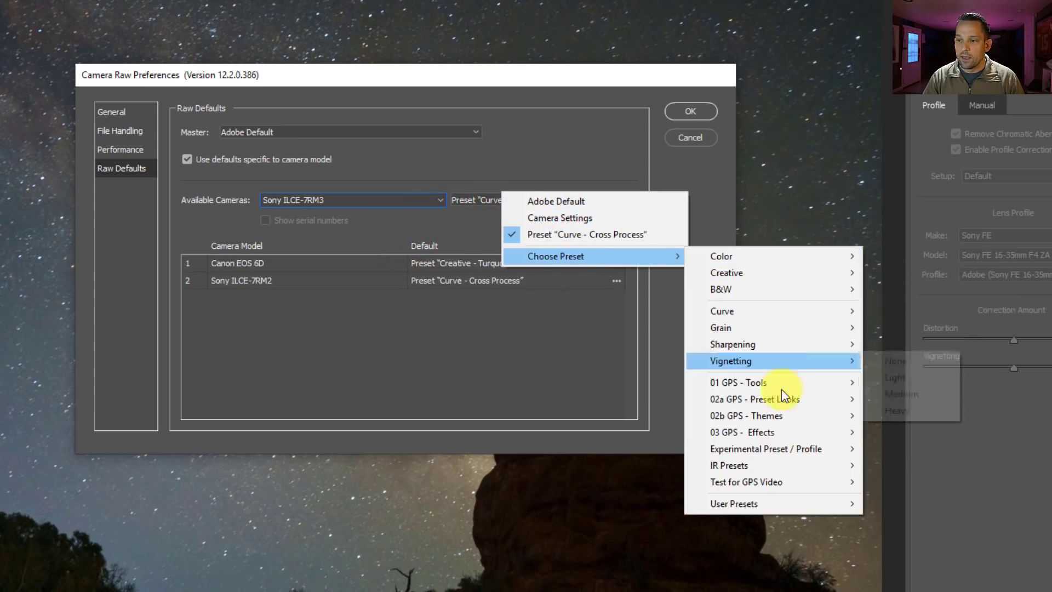
pyautogui.moveTo(749, 382)
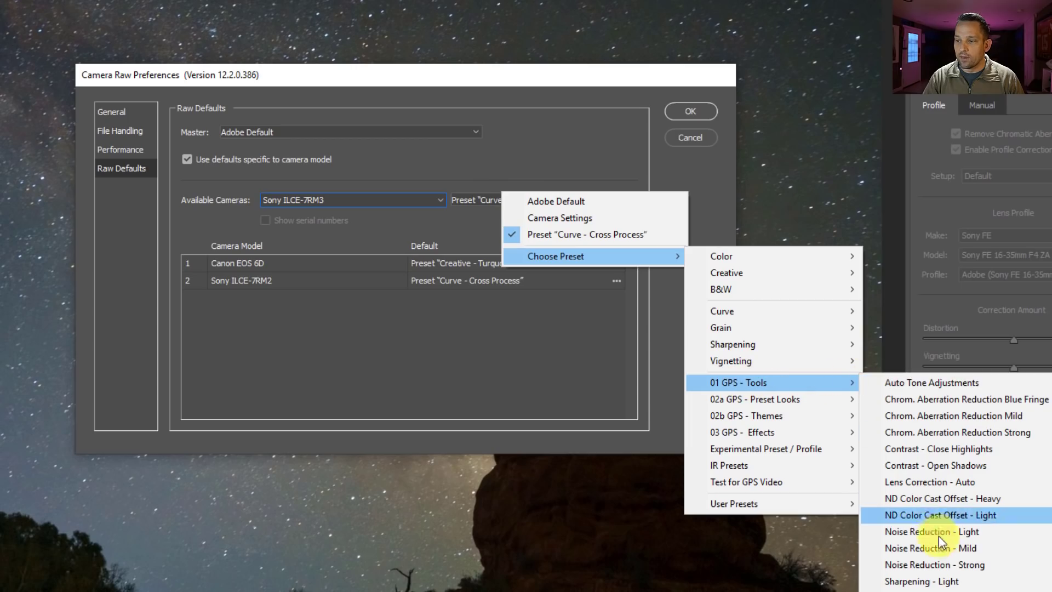
pyautogui.click(948, 589)
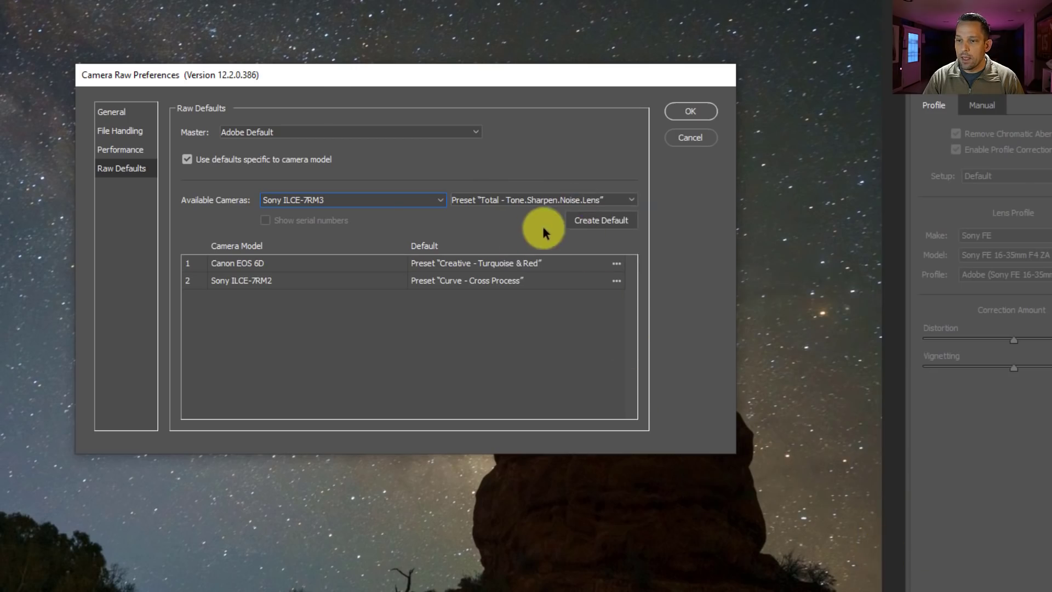
pyautogui.click(587, 220)
pyautogui.click(695, 114)
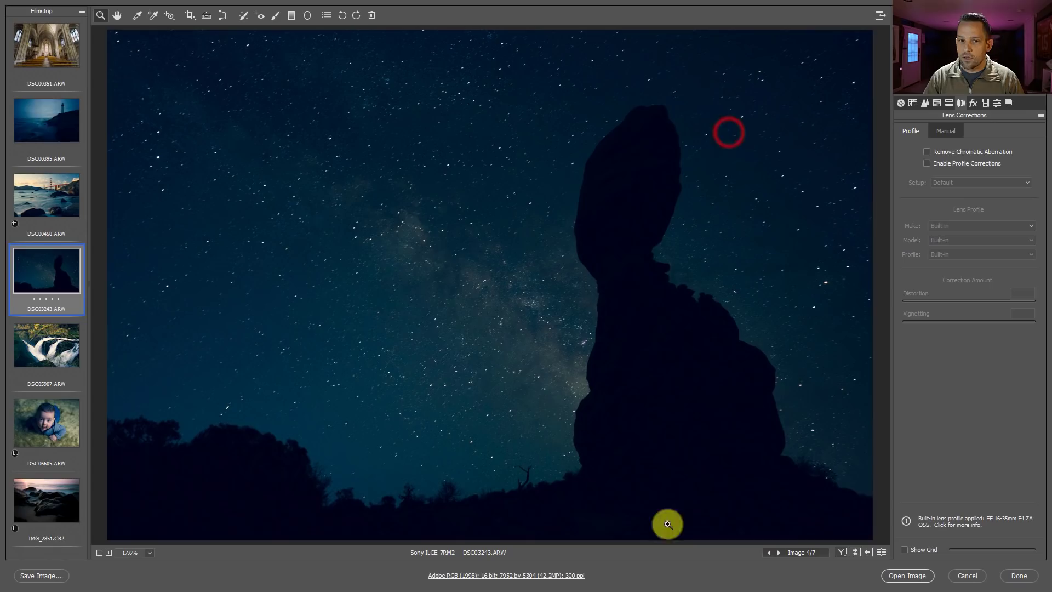
# Step: Preview DSC00395, DSC00458, DSC05907, DSC00351, DSC03243 and DSC06605 with their camera defaults
pyautogui.click(46, 111)
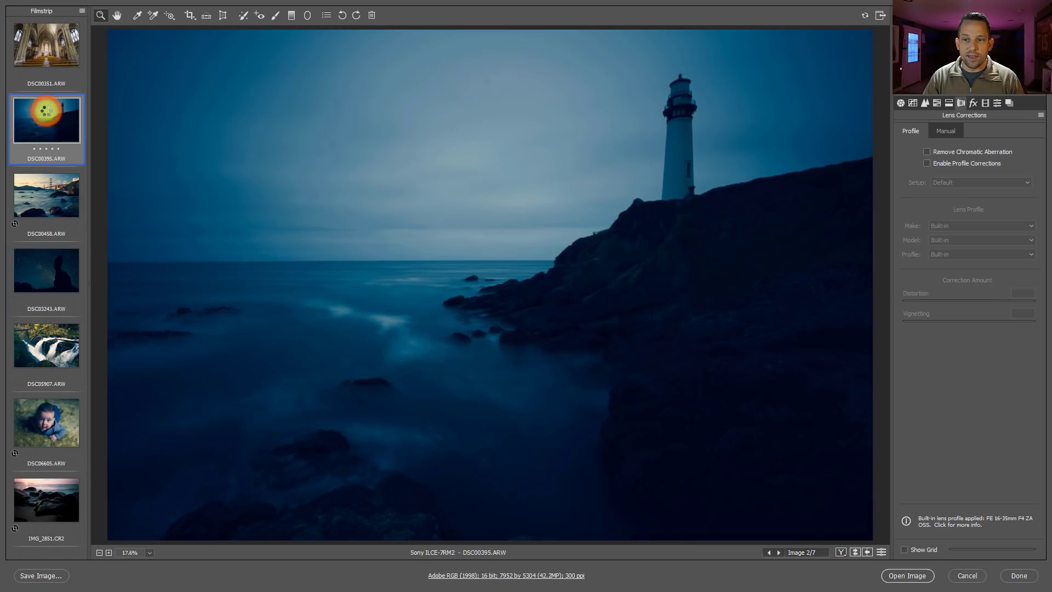
pyautogui.click(49, 187)
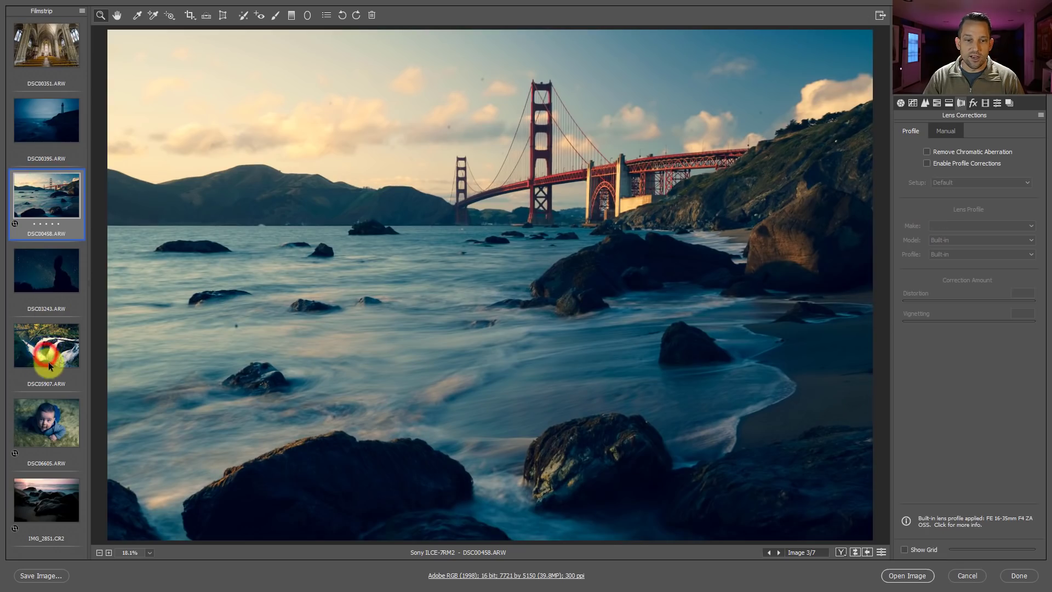
pyautogui.click(48, 362)
pyautogui.click(47, 61)
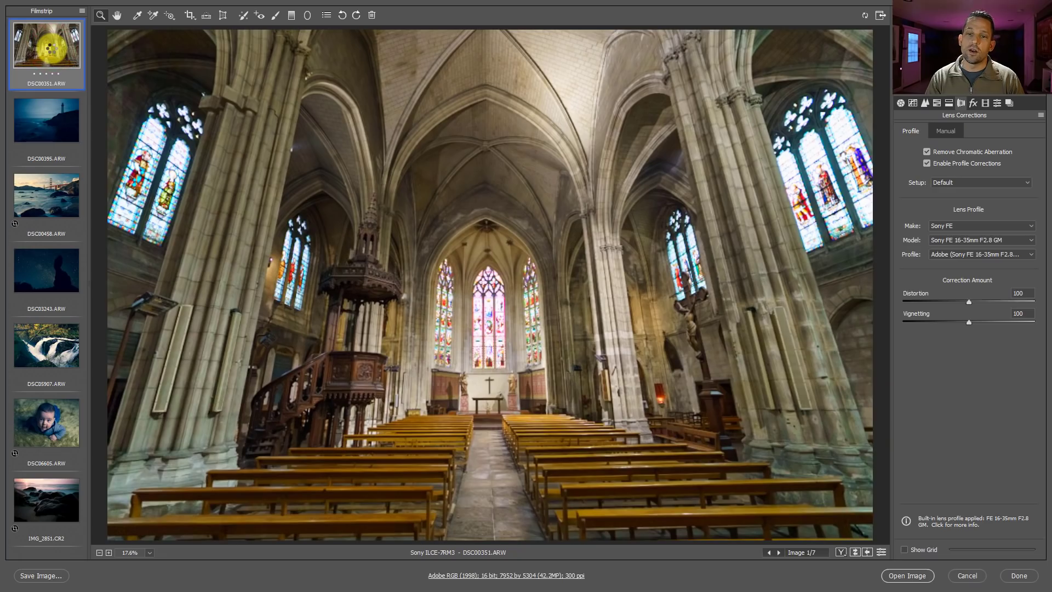
pyautogui.click(56, 280)
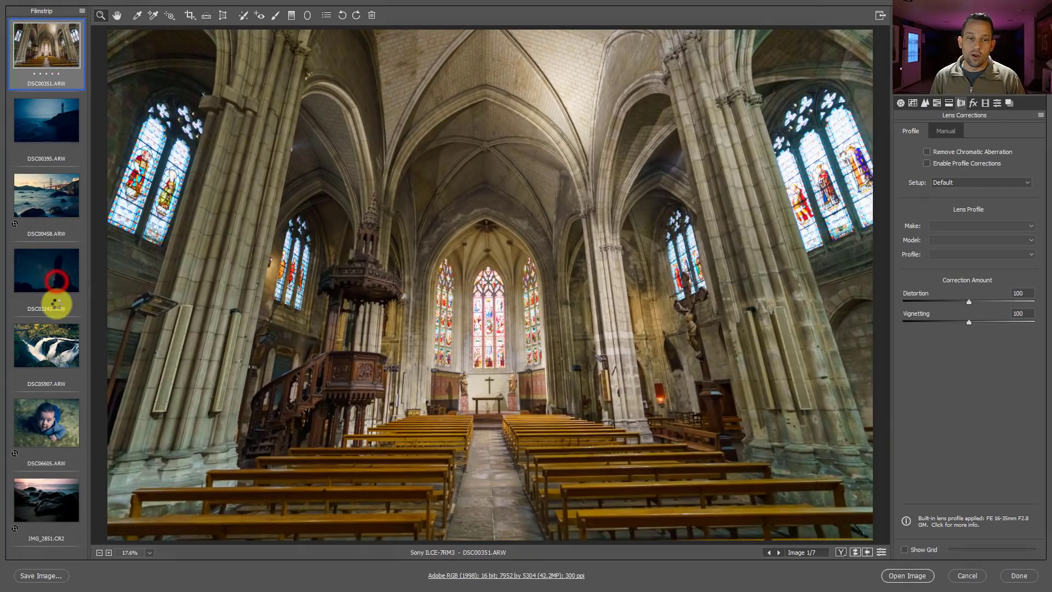
pyautogui.click(49, 440)
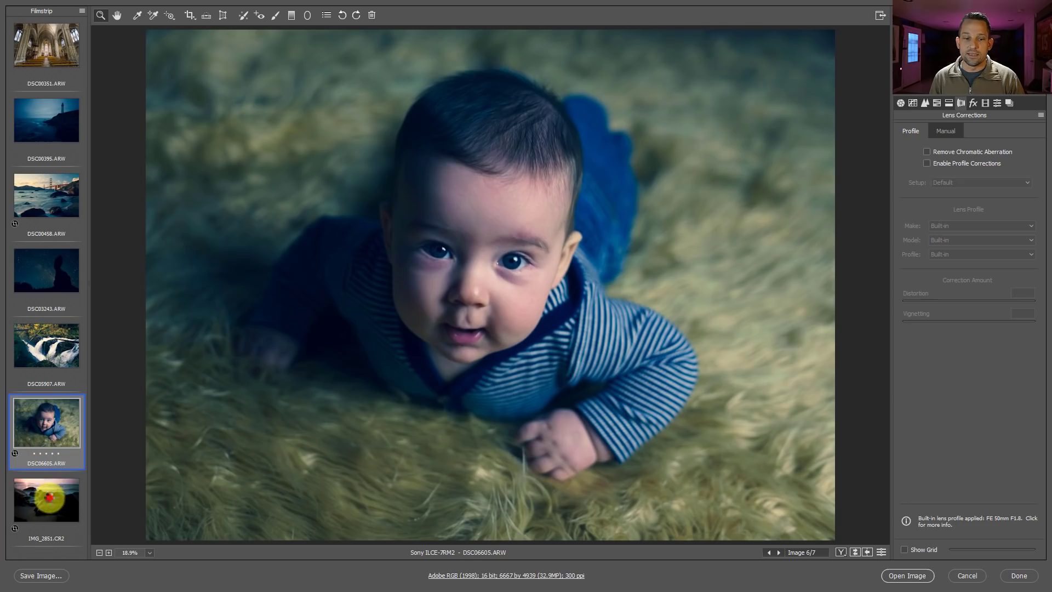
# Step: View the sunset rocks photo IMG_2851
pyautogui.click(49, 501)
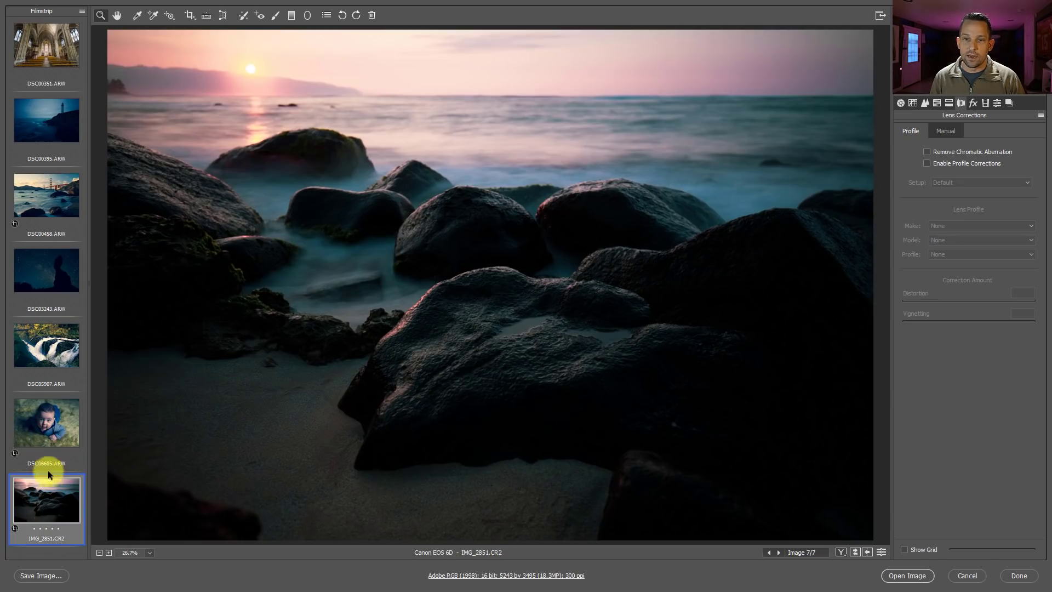
pyautogui.click(81, 11)
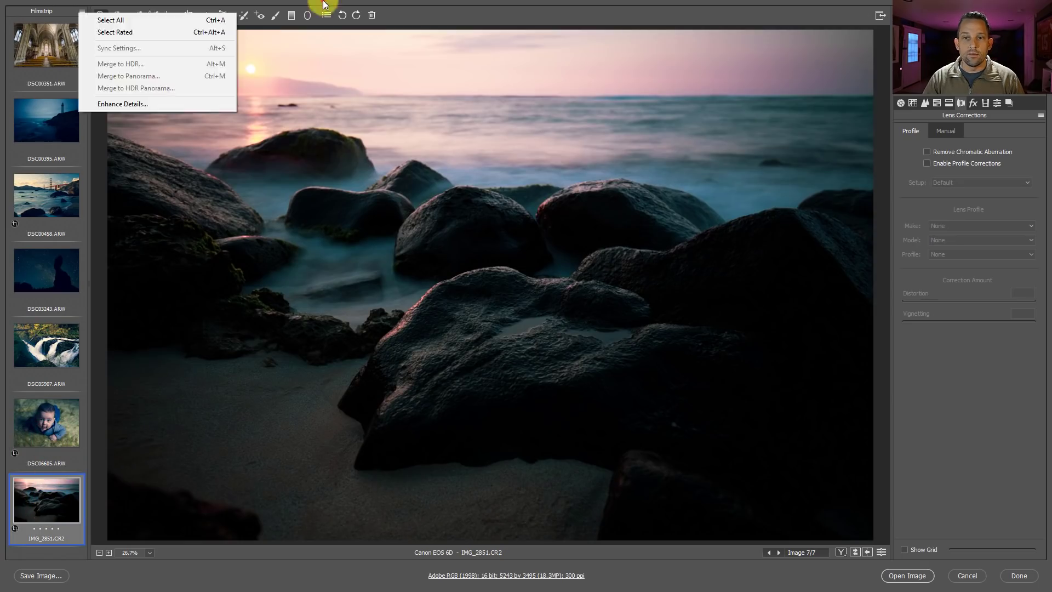
pyautogui.click(324, 4)
# Step: Delete the Canon EOS 6D, ILCE-7RM2 and ILCE-7RM3 defaults, then cancel Camera Raw discarding edits
pyautogui.click(328, 19)
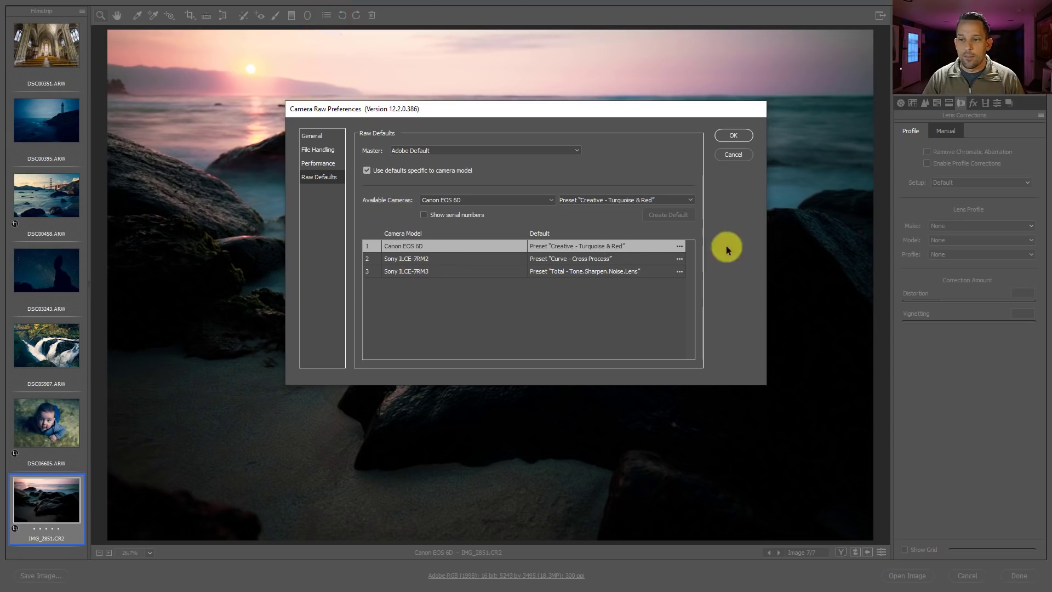
pyautogui.click(679, 246)
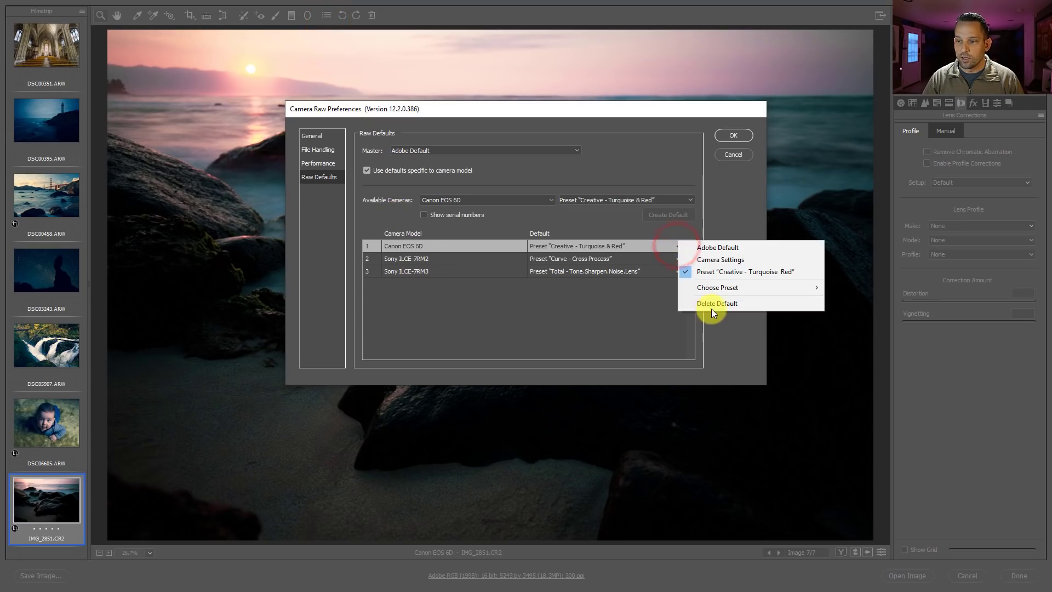
pyautogui.click(711, 304)
pyautogui.click(681, 248)
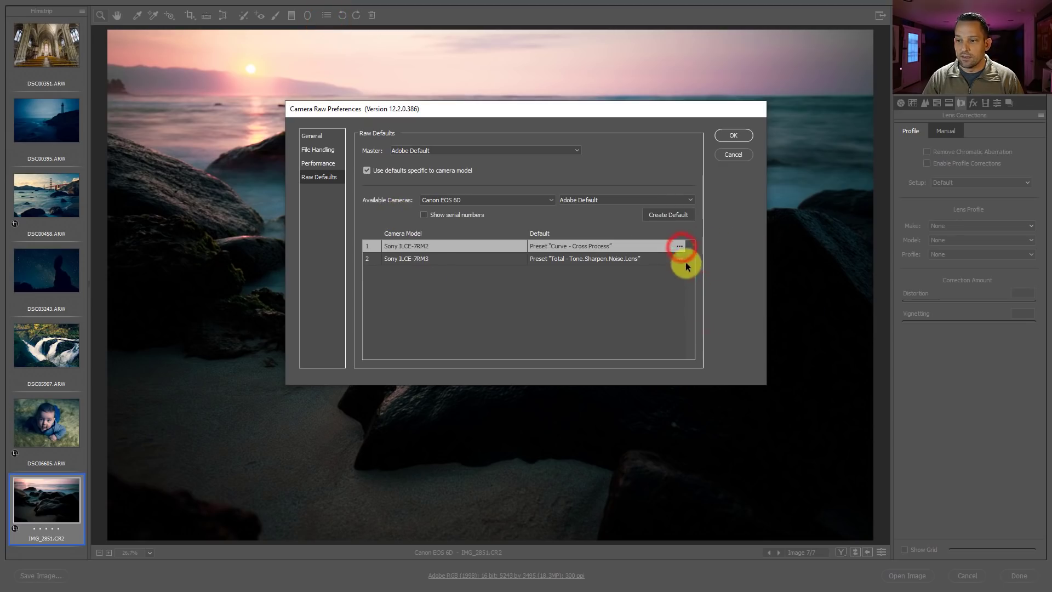
pyautogui.click(704, 298)
pyautogui.click(679, 246)
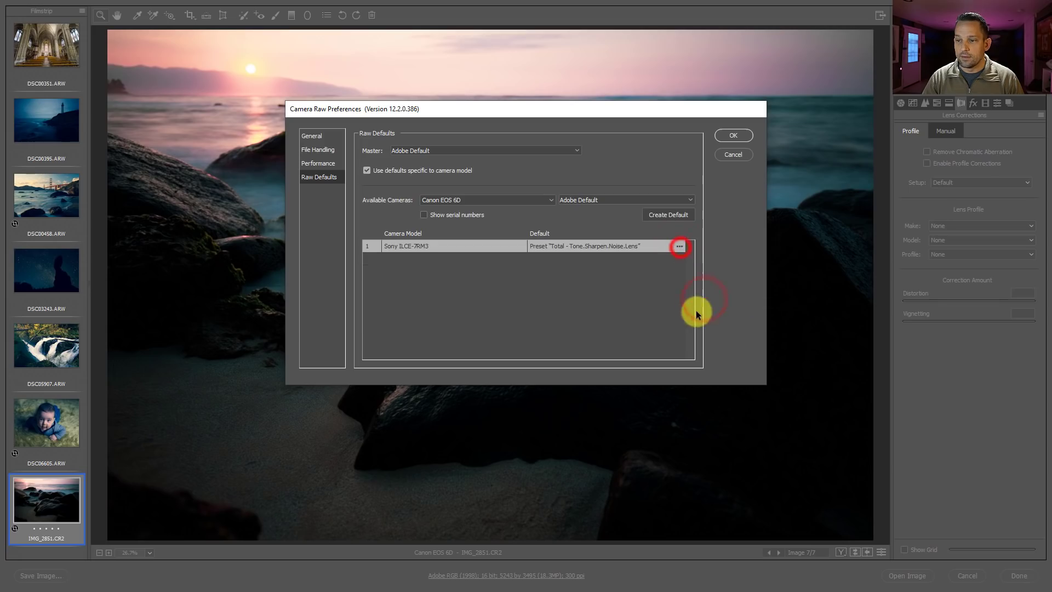
pyautogui.click(706, 304)
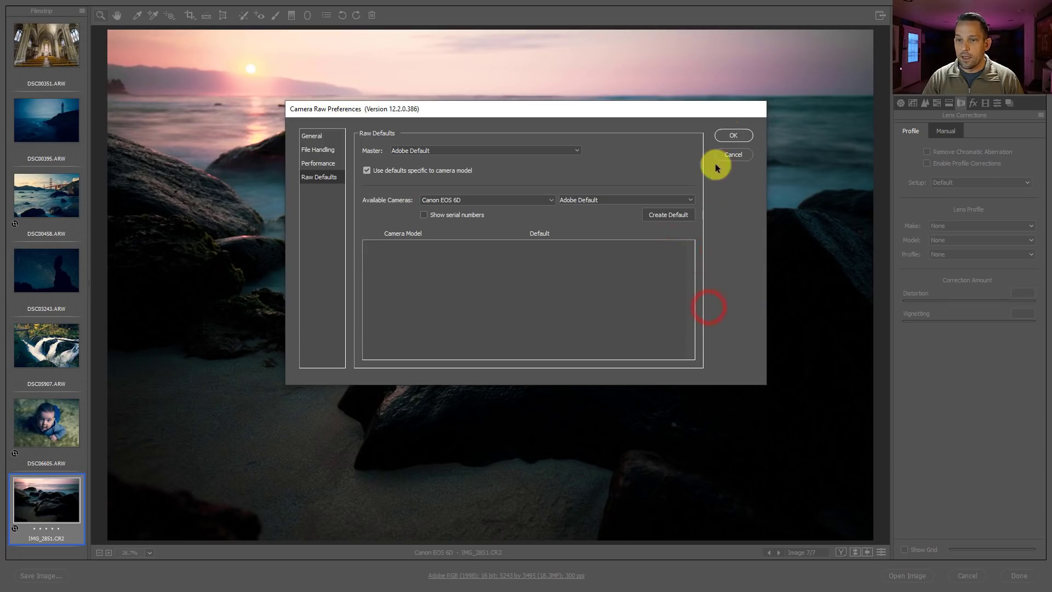
pyautogui.click(734, 135)
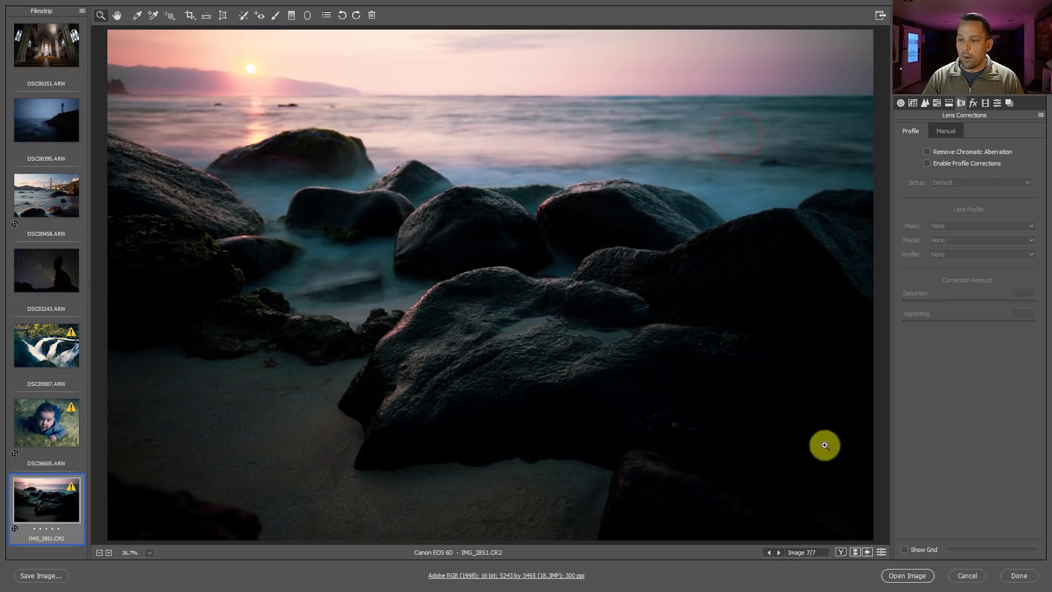
pyautogui.click(961, 576)
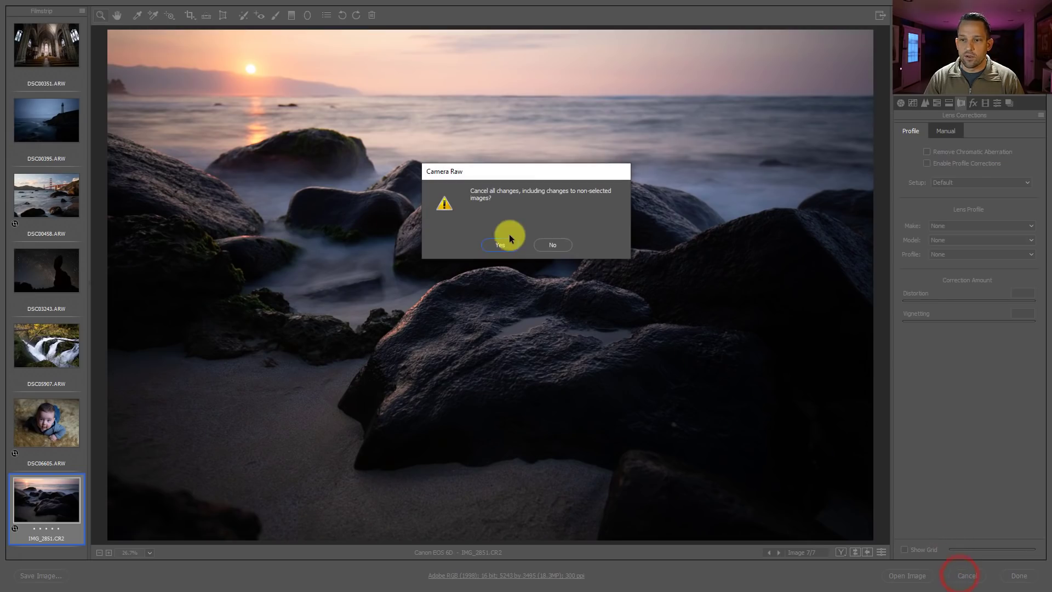
pyautogui.click(499, 245)
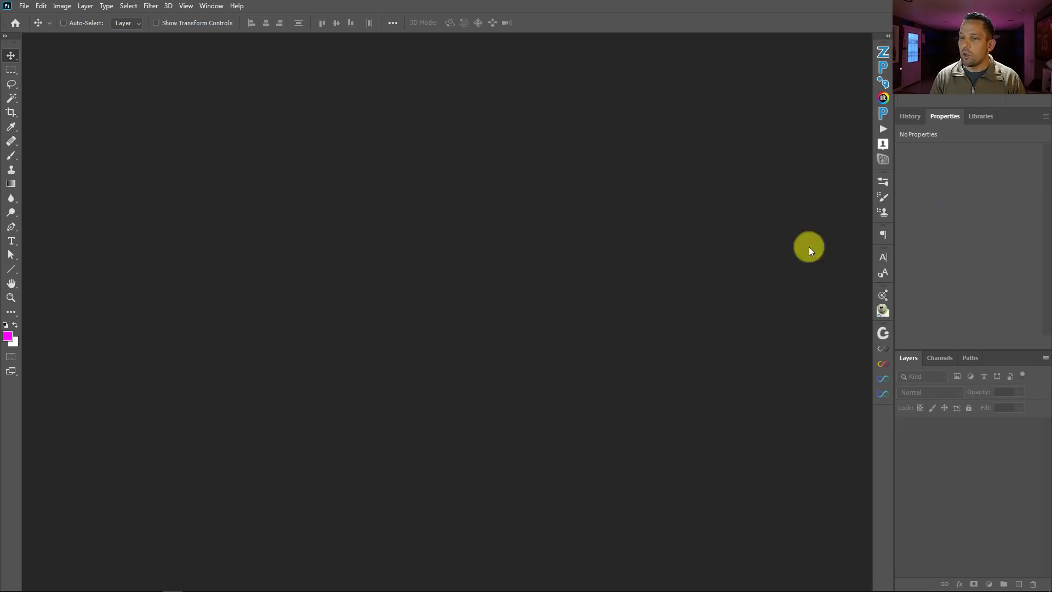
# Step: Open the raw files, apply Auto tone to the cathedral photo, and choose the Adobe Landscape profile
pyautogui.moveTo(808, 246); pyautogui.dragTo(486, 238)
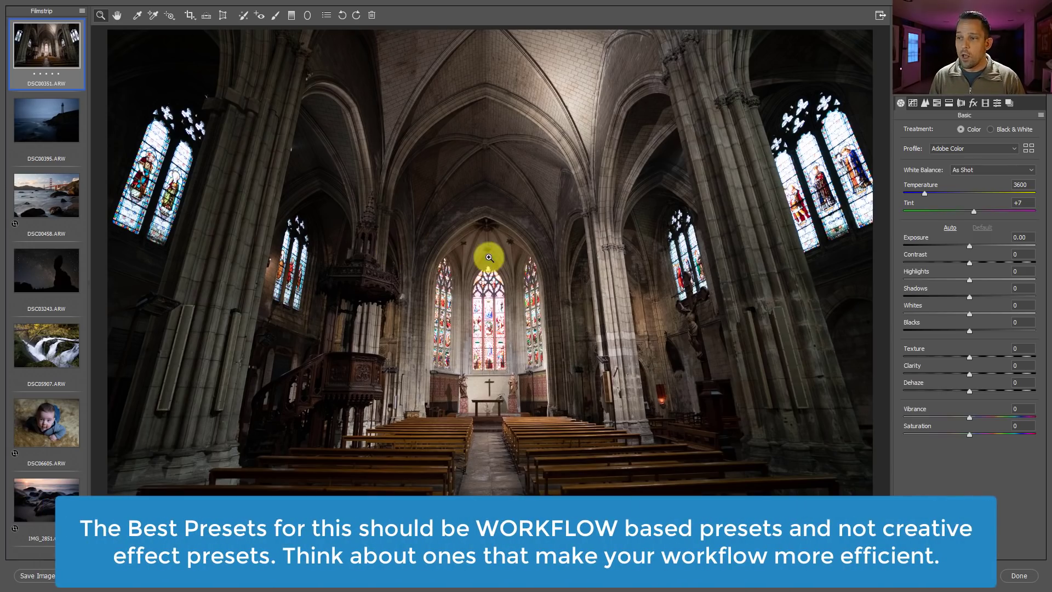
pyautogui.click(954, 227)
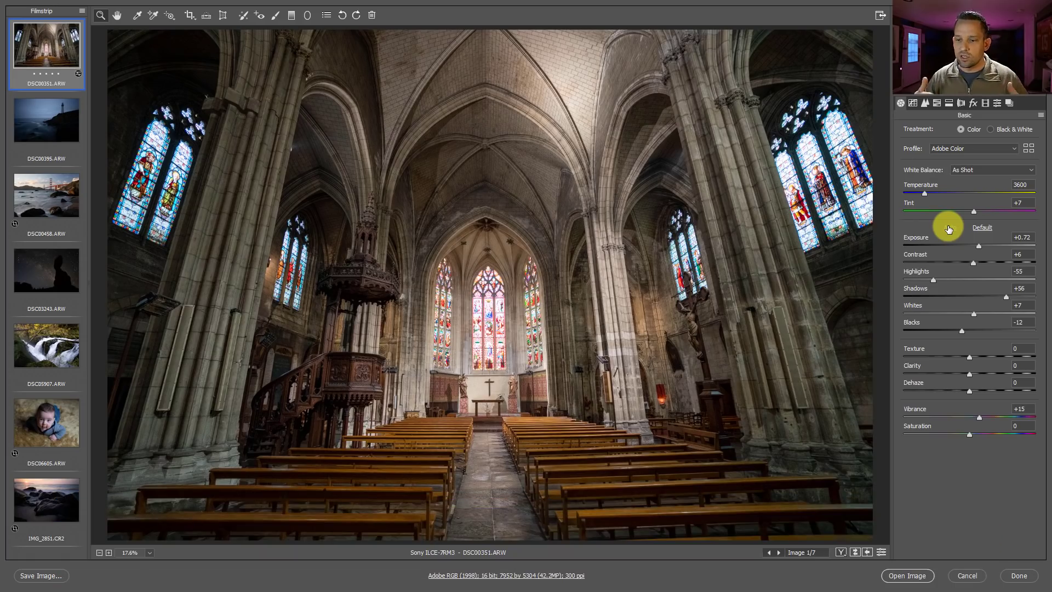
pyautogui.click(978, 148)
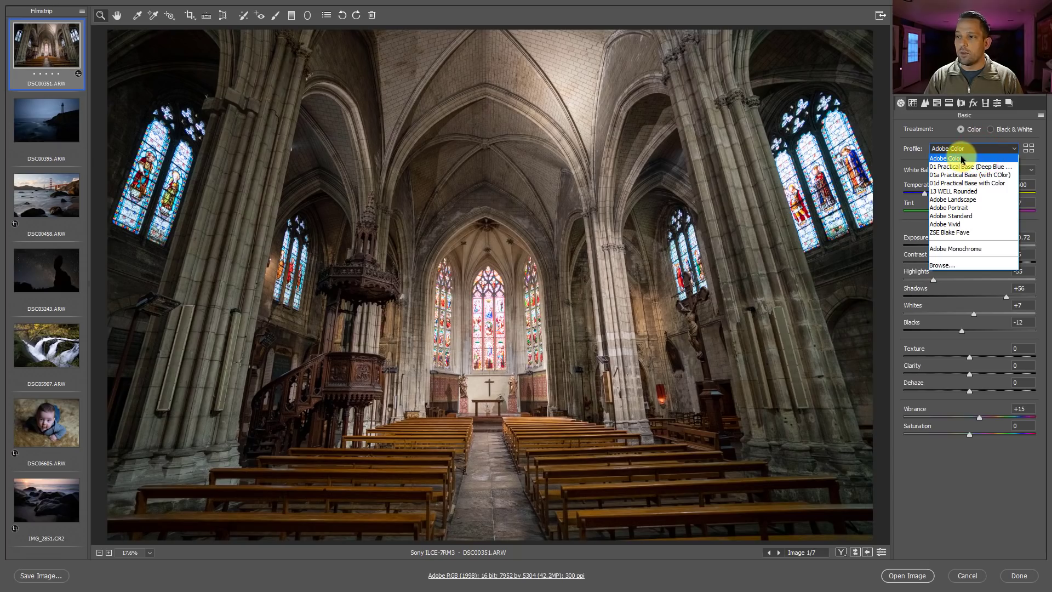
pyautogui.click(951, 200)
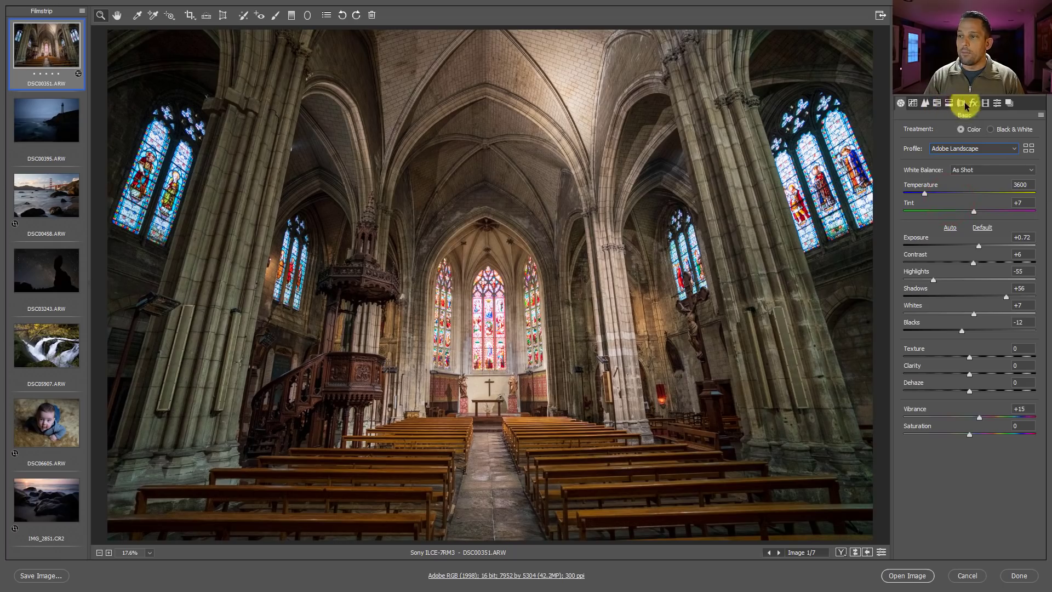
# Step: Set sharpening amount 19 with masking 60, luminance noise reduction 11 and colour noise reduction 50
pyautogui.click(925, 103)
pyautogui.moveTo(938, 145); pyautogui.dragTo(908, 151)
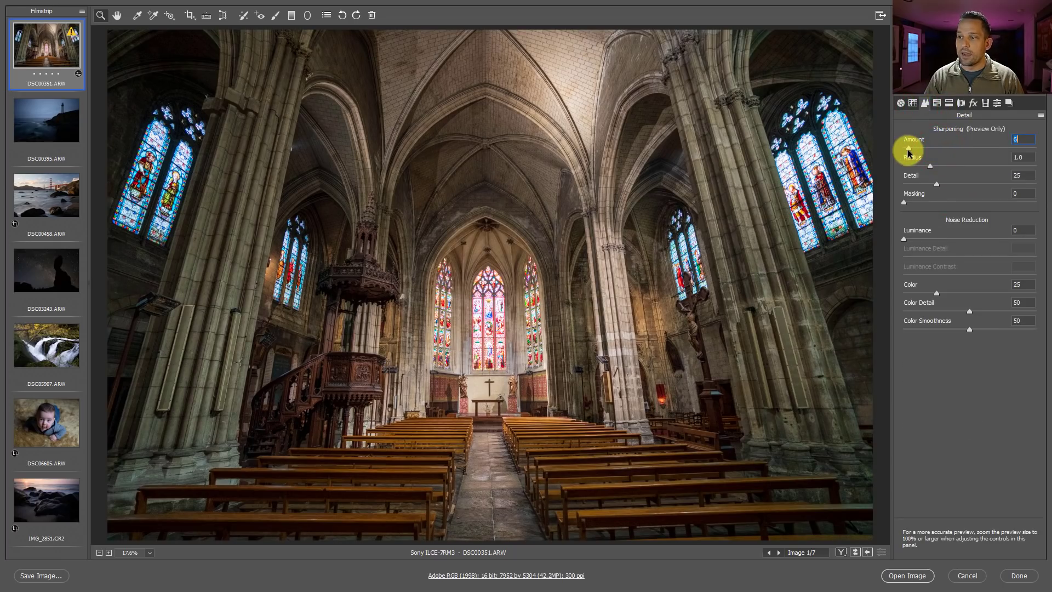
pyautogui.press('alt')
pyautogui.moveTo(904, 202); pyautogui.dragTo(989, 202)
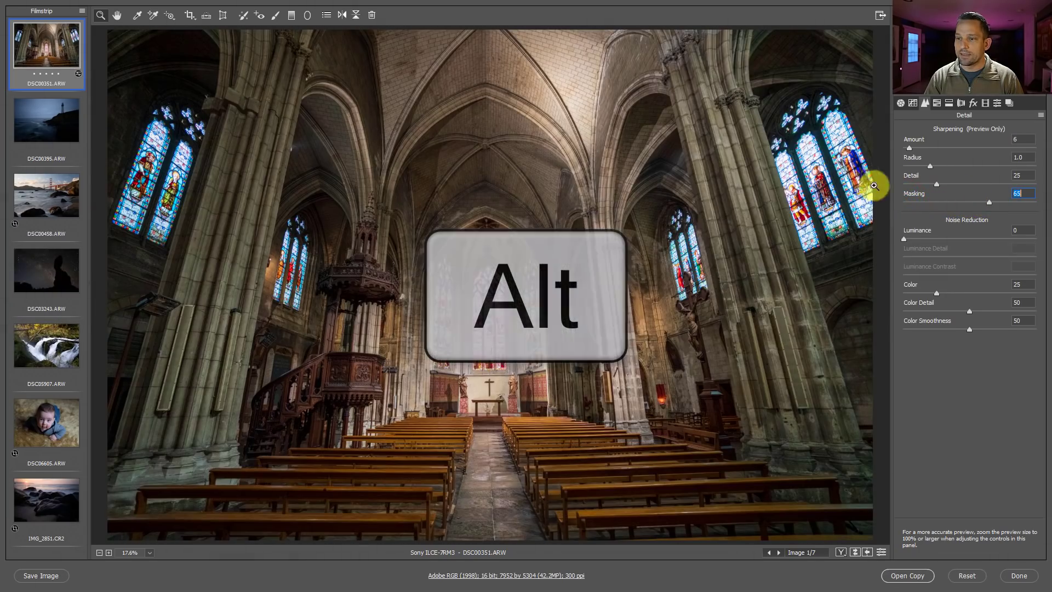
pyautogui.doubleClick(1017, 192)
pyautogui.write('60')
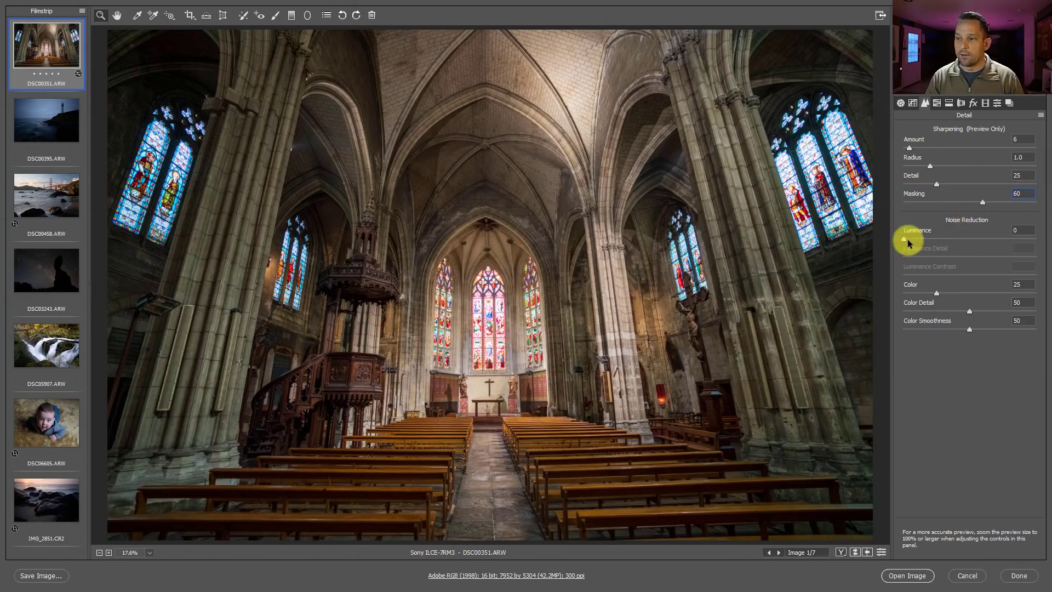
pyautogui.moveTo(907, 241); pyautogui.dragTo(928, 238)
pyautogui.click(936, 296)
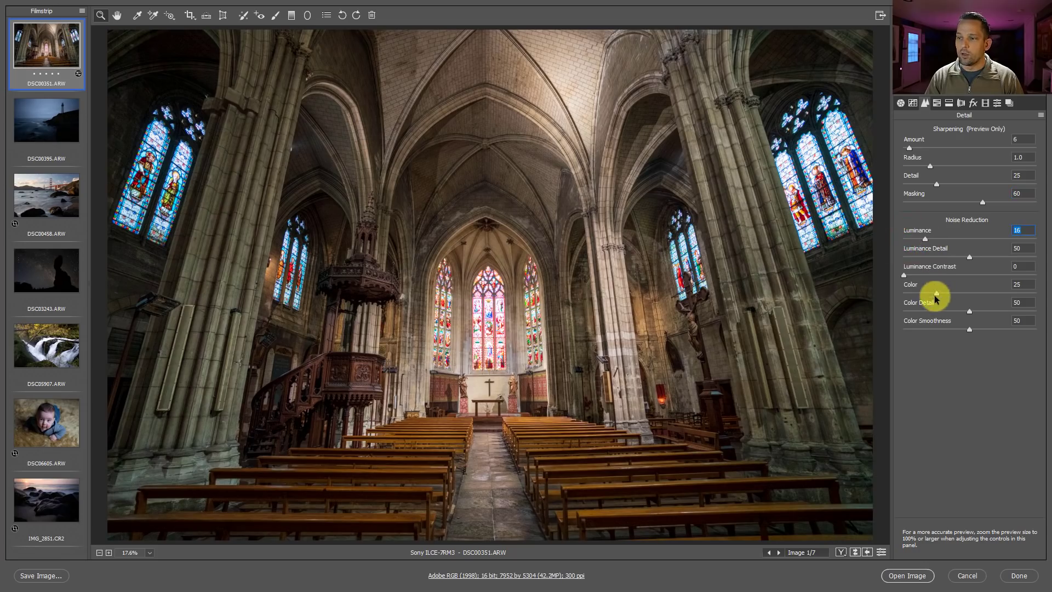
pyautogui.moveTo(936, 297); pyautogui.dragTo(968, 296)
pyautogui.moveTo(924, 239); pyautogui.dragTo(919, 241)
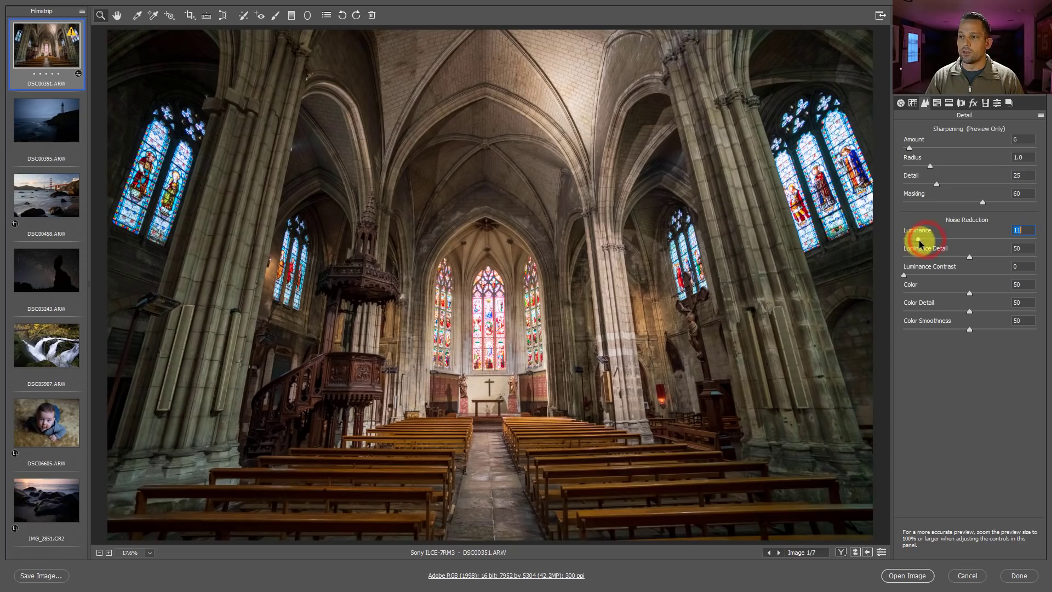
# Step: Turn on Remove Chromatic Aberration and Enable Profile Corrections in Lens Corrections
pyautogui.click(960, 105)
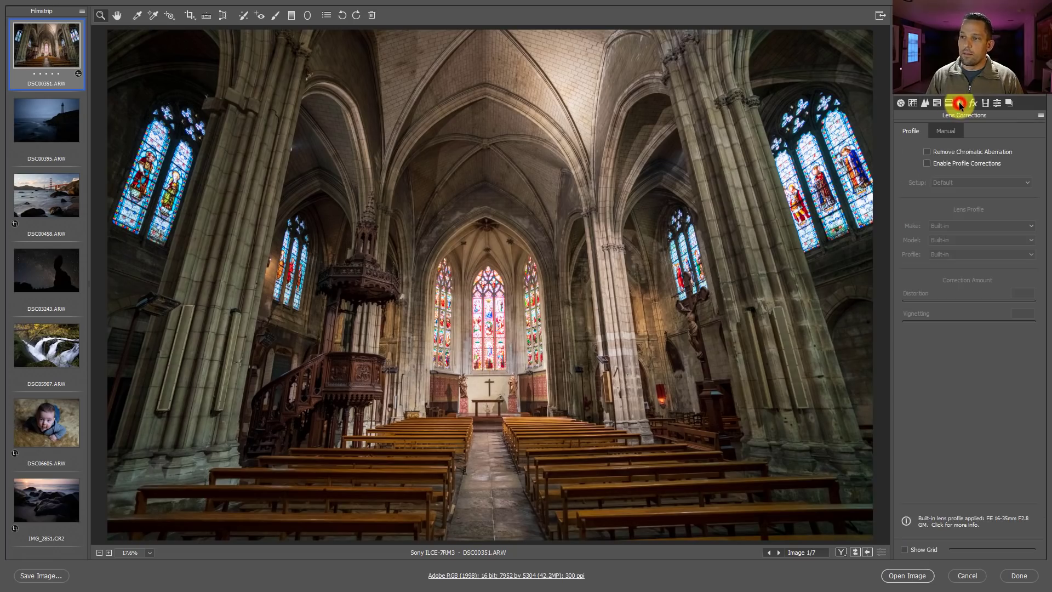
pyautogui.click(939, 152)
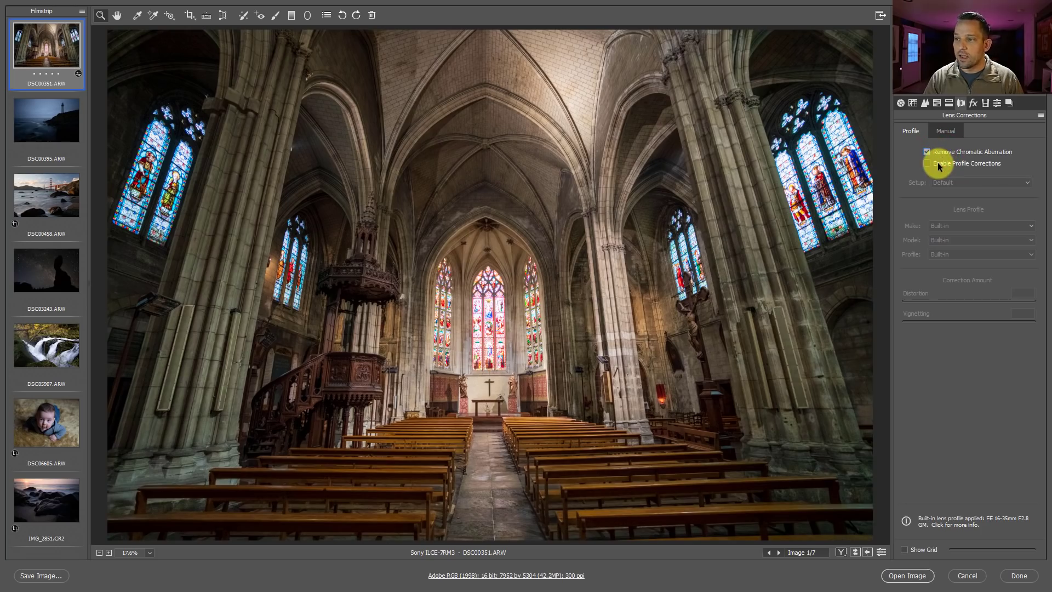
pyautogui.click(938, 164)
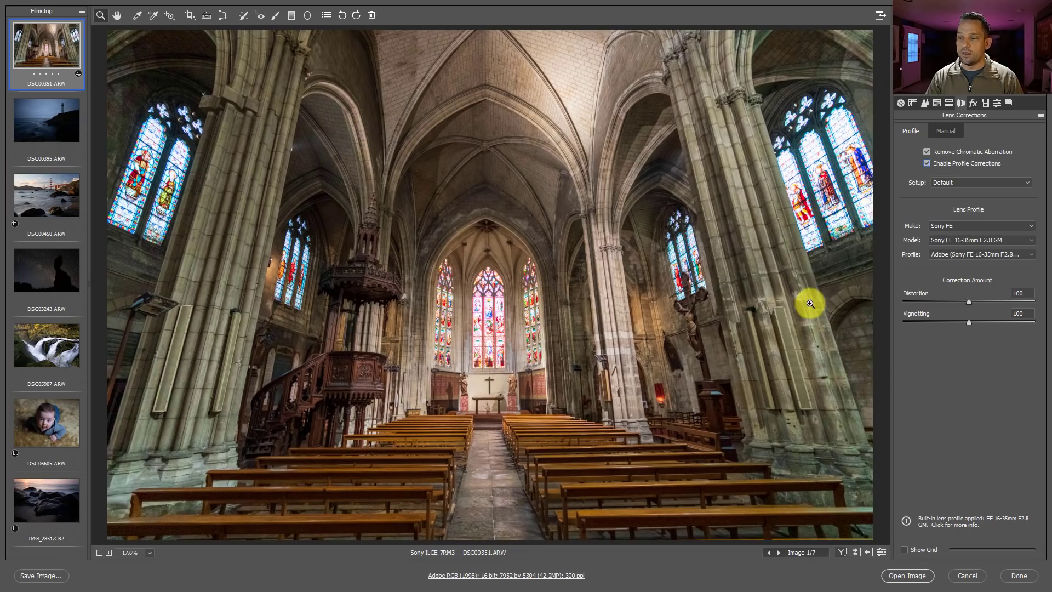
# Step: Start a new preset with its Subset limited to Modified settings
pyautogui.click(997, 103)
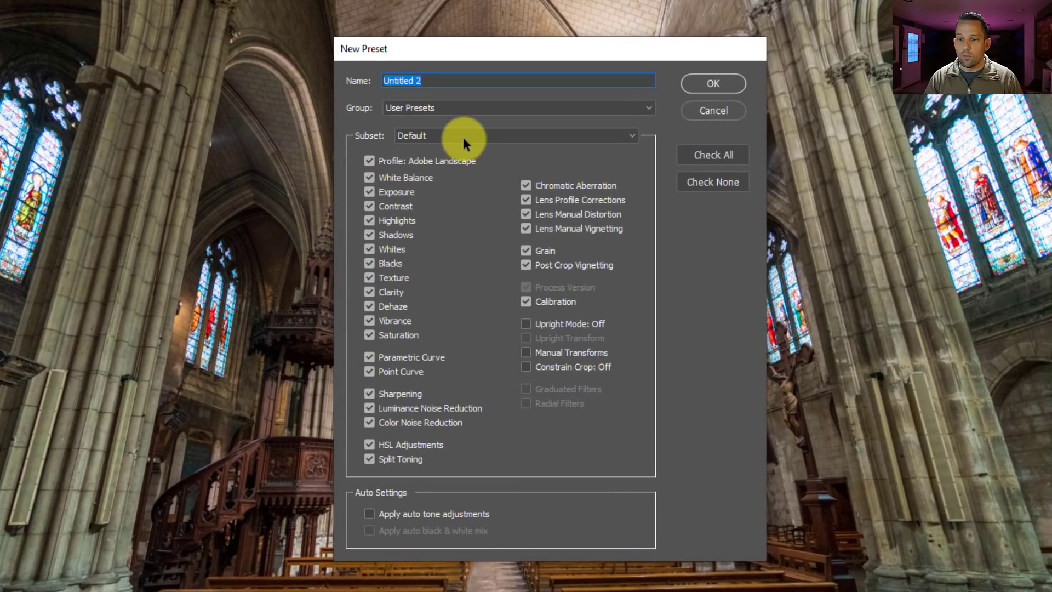
pyautogui.click(458, 134)
pyautogui.click(452, 136)
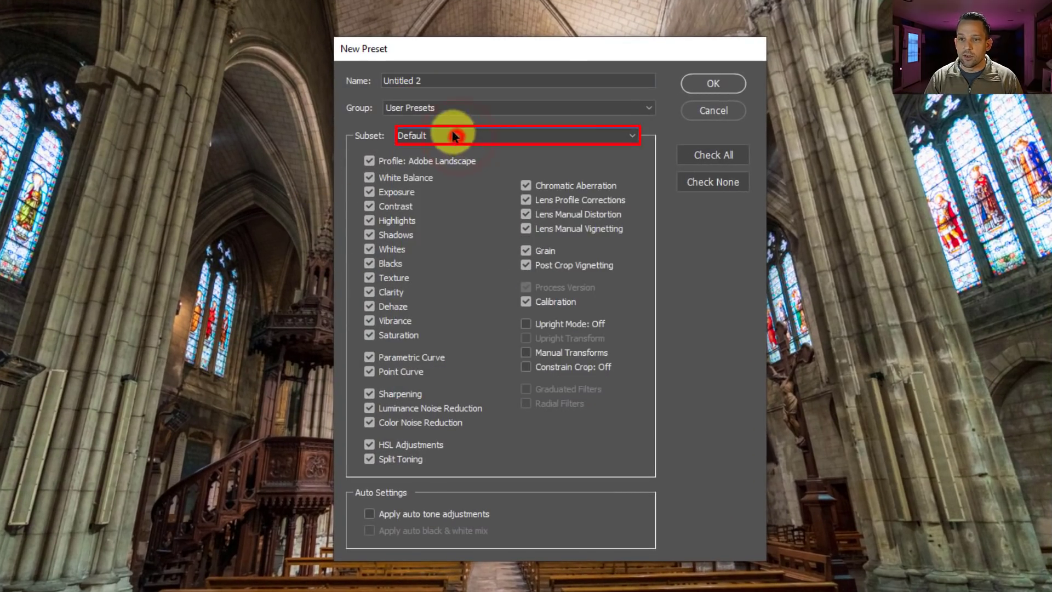
pyautogui.click(449, 136)
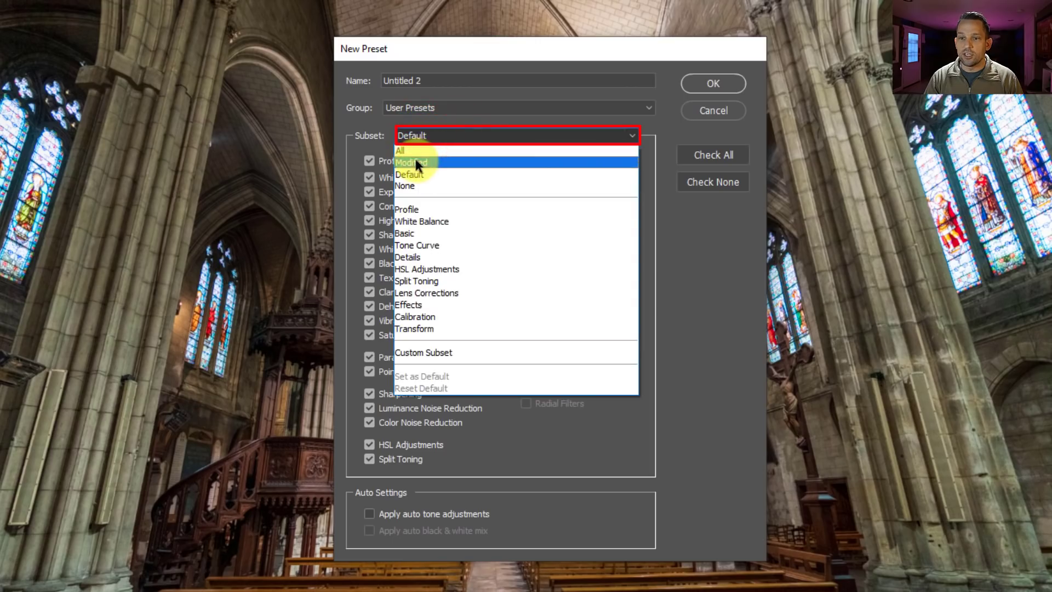
pyautogui.click(415, 162)
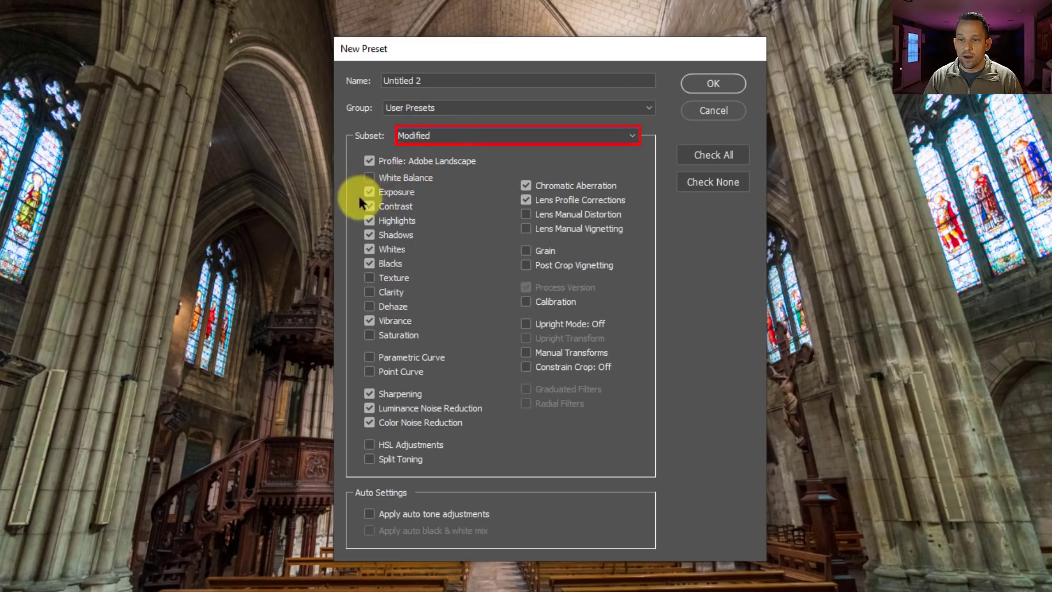
# Step: Exclude Contrast, Highlights, Shadows, Whites, Blacks and Vibrance, add auto tone, and name it EXAMPLE FOR TUTORIAL
pyautogui.click(369, 264)
pyautogui.click(369, 249)
pyautogui.click(369, 235)
pyautogui.click(369, 220)
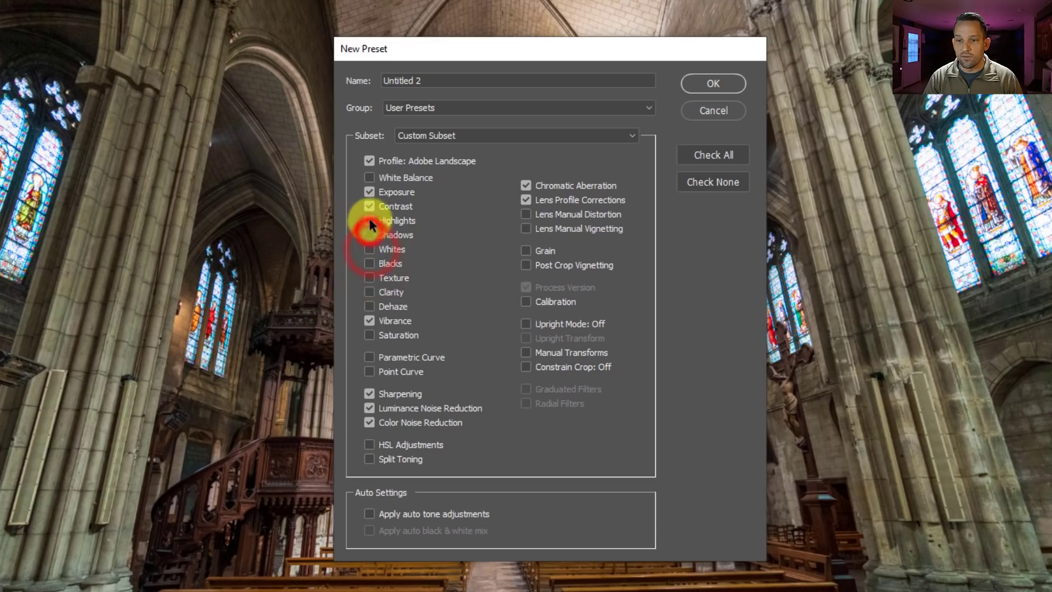
pyautogui.click(369, 207)
pyautogui.click(369, 321)
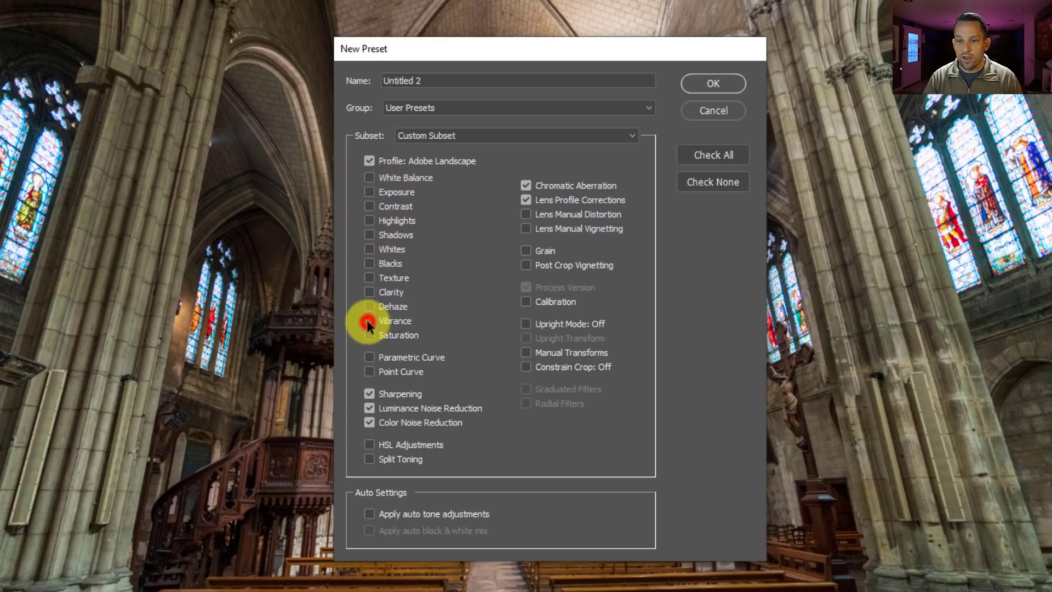
pyautogui.click(370, 513)
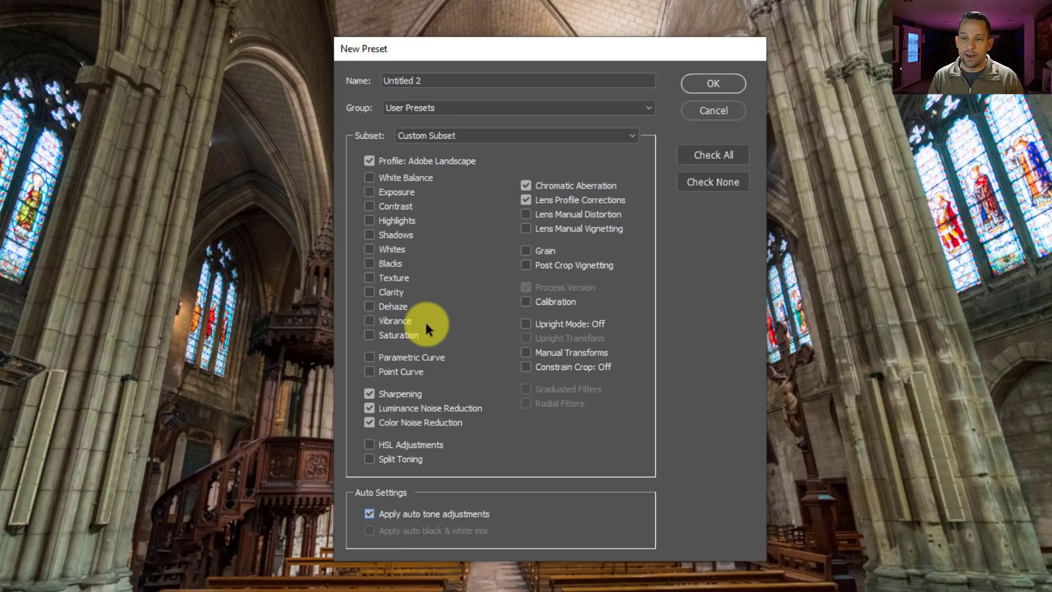
pyautogui.click(448, 81)
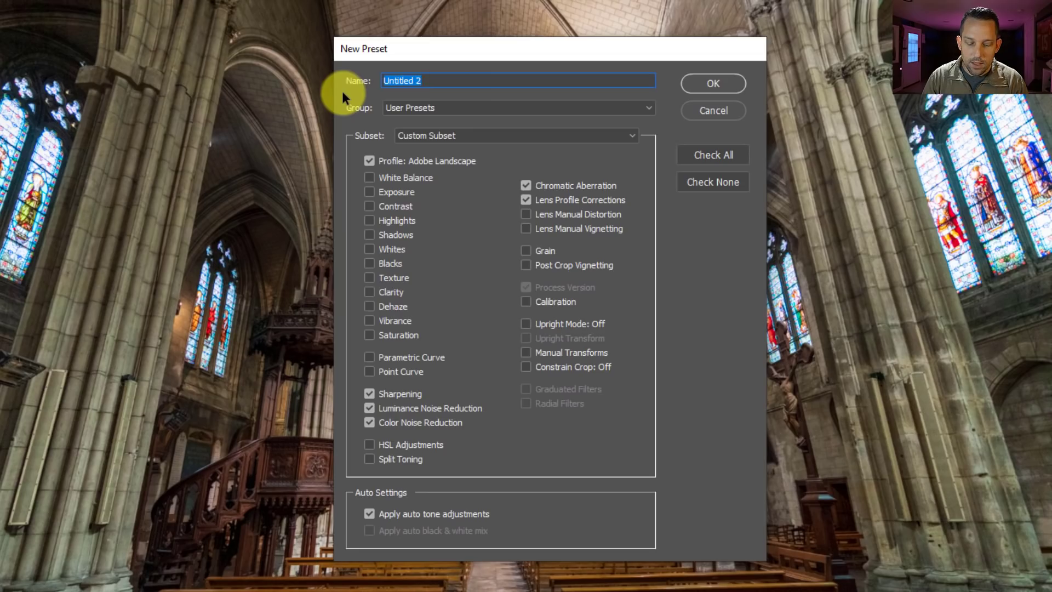
pyautogui.write('EXAMPLE FOR')
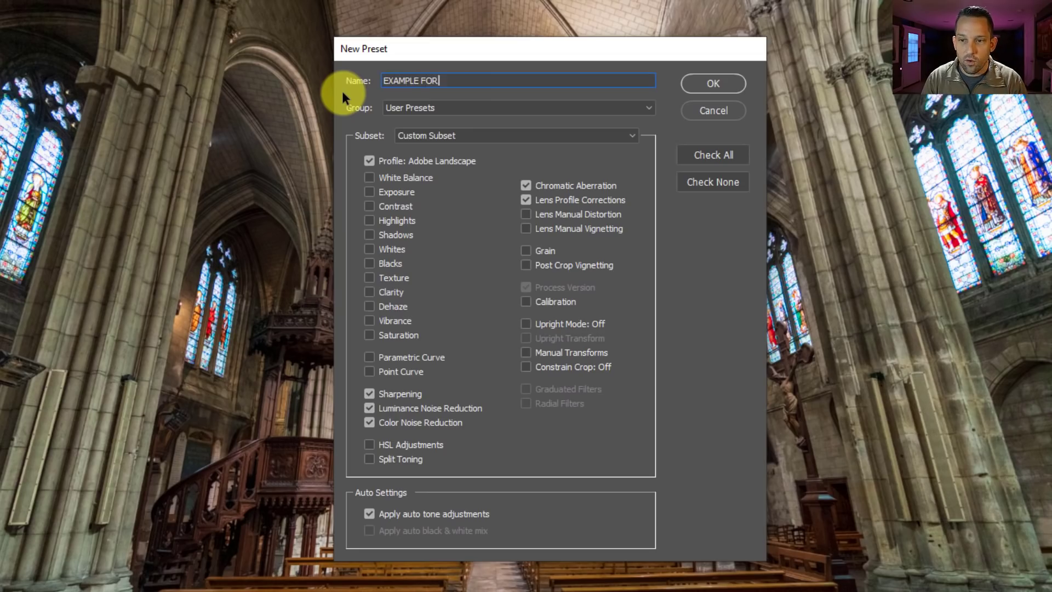
pyautogui.write(' TUTORIAL')
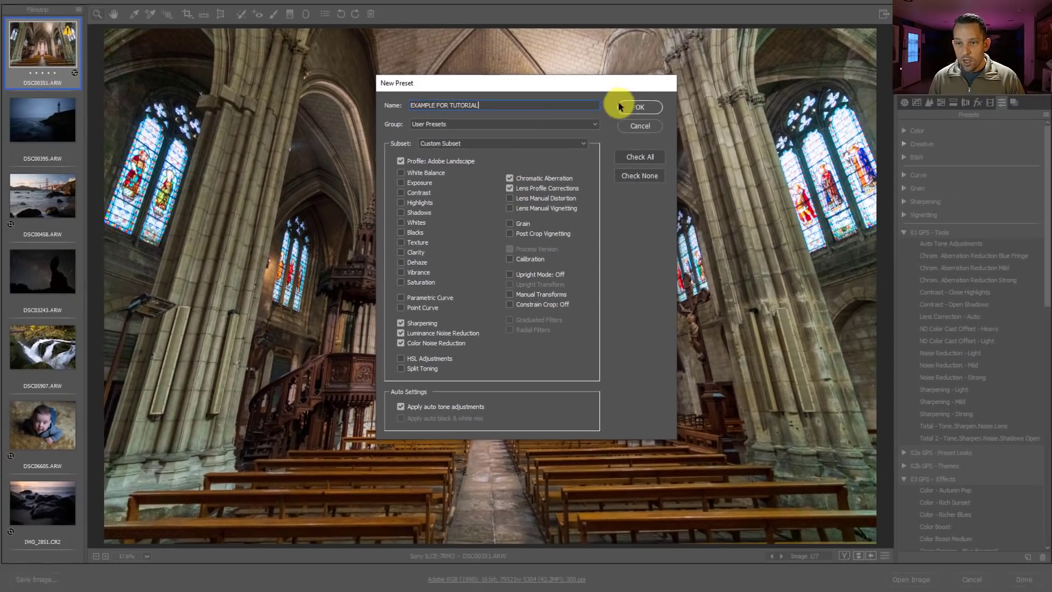
# Step: Save the new preset named EXAMPLE FOR TUTORIAL
pyautogui.click(694, 83)
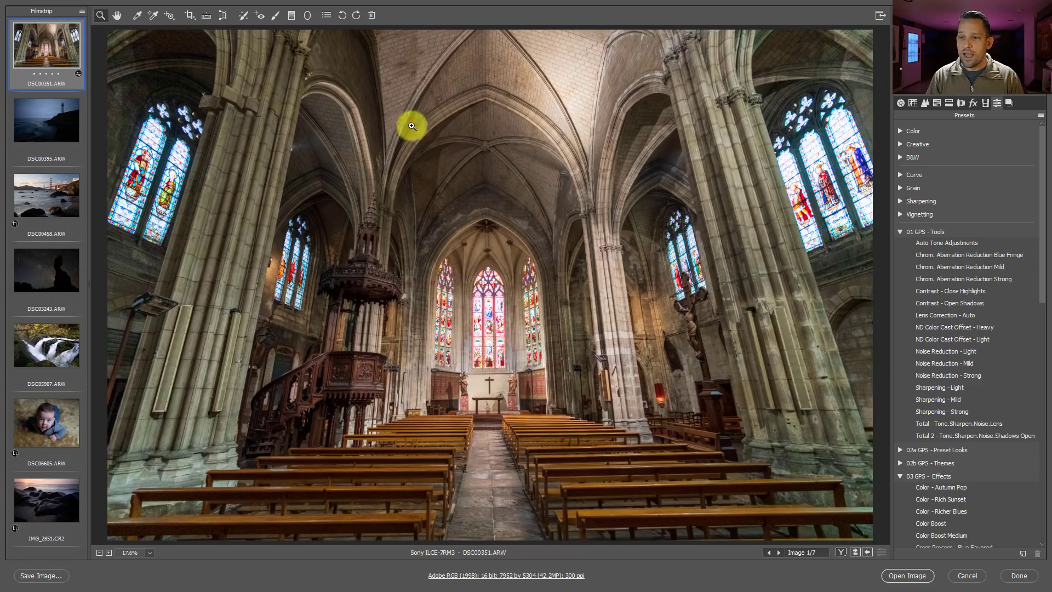
# Step: Apply the Total - Tone.Sharpen.Noise.Lens preset to the church photo
pyautogui.click(928, 424)
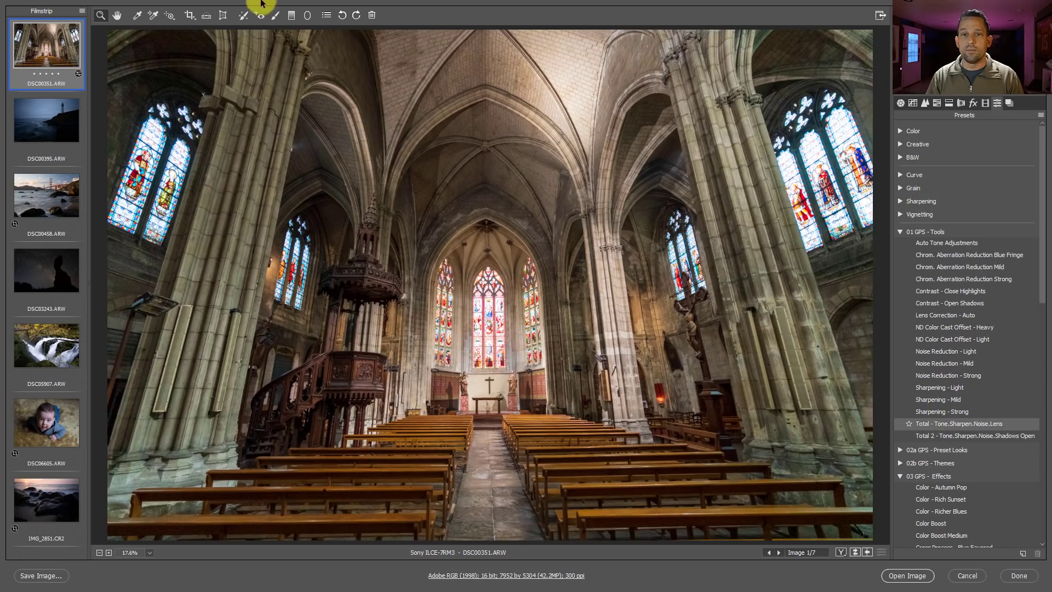
# Step: In Raw Defaults, set Master to User Presets > EXAMPLE FOR TUTORIAL and uncheck camera-model defaults
pyautogui.click(326, 17)
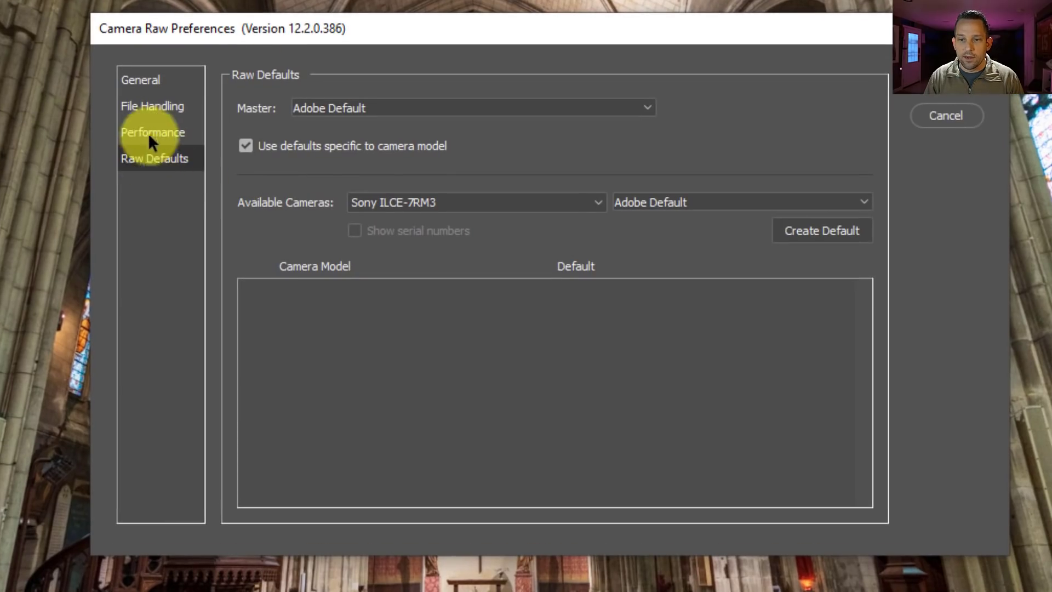
pyautogui.click(338, 105)
pyautogui.moveTo(391, 186)
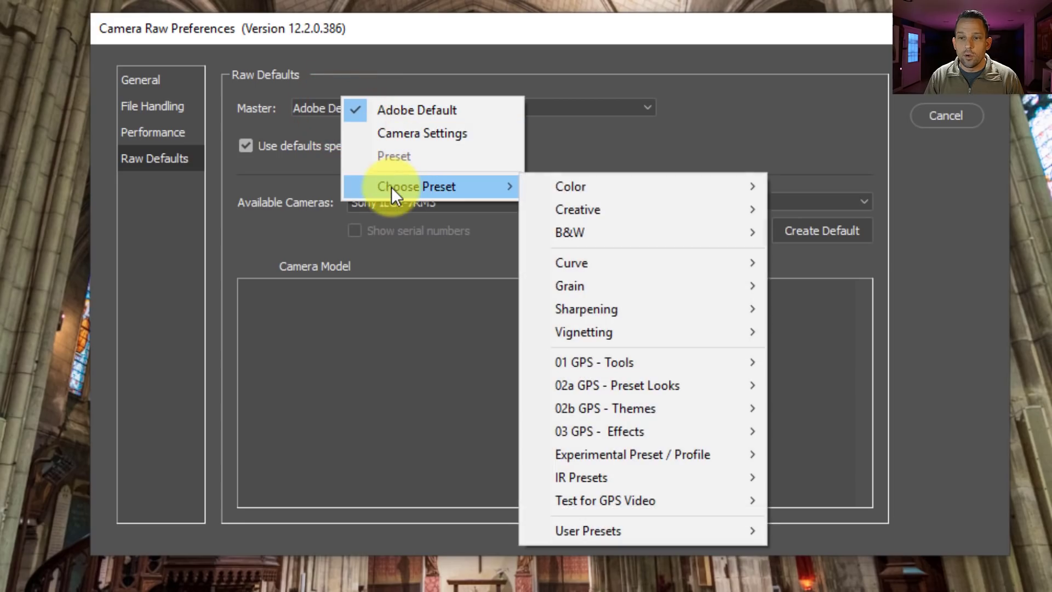
pyautogui.moveTo(612, 534)
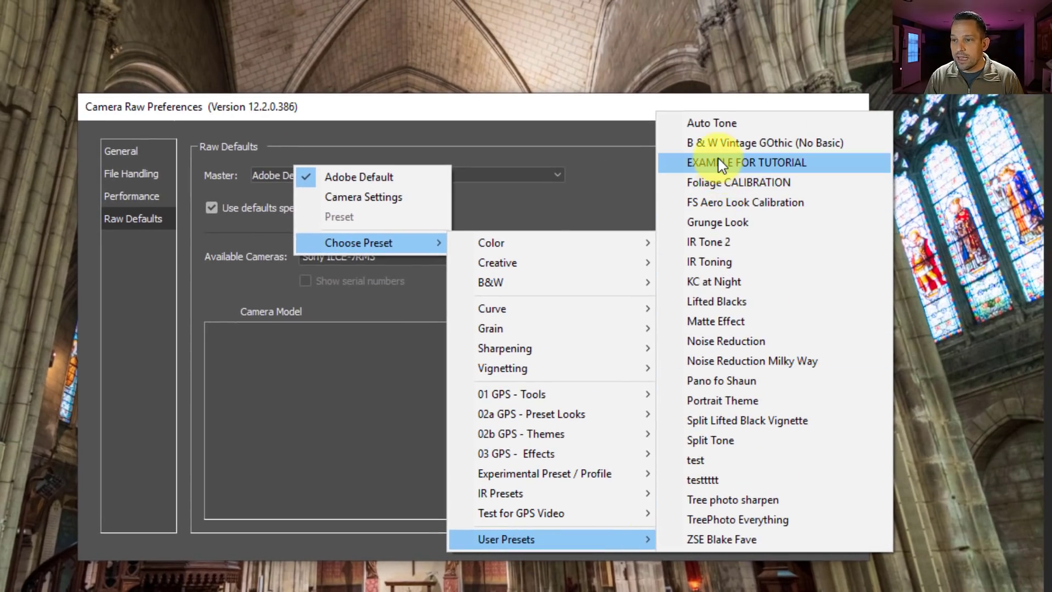
pyautogui.click(720, 162)
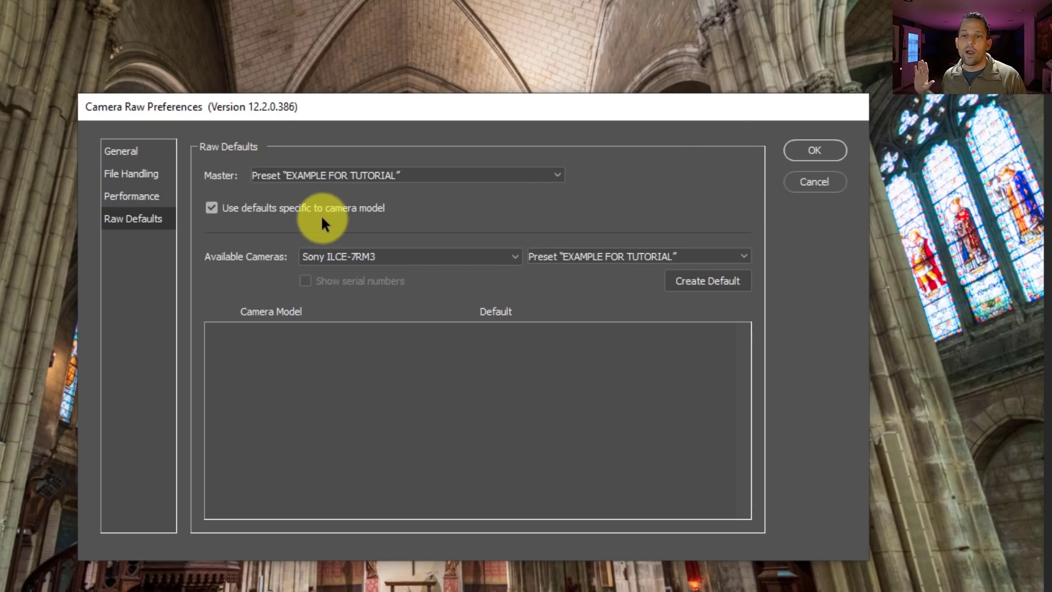
pyautogui.click(210, 206)
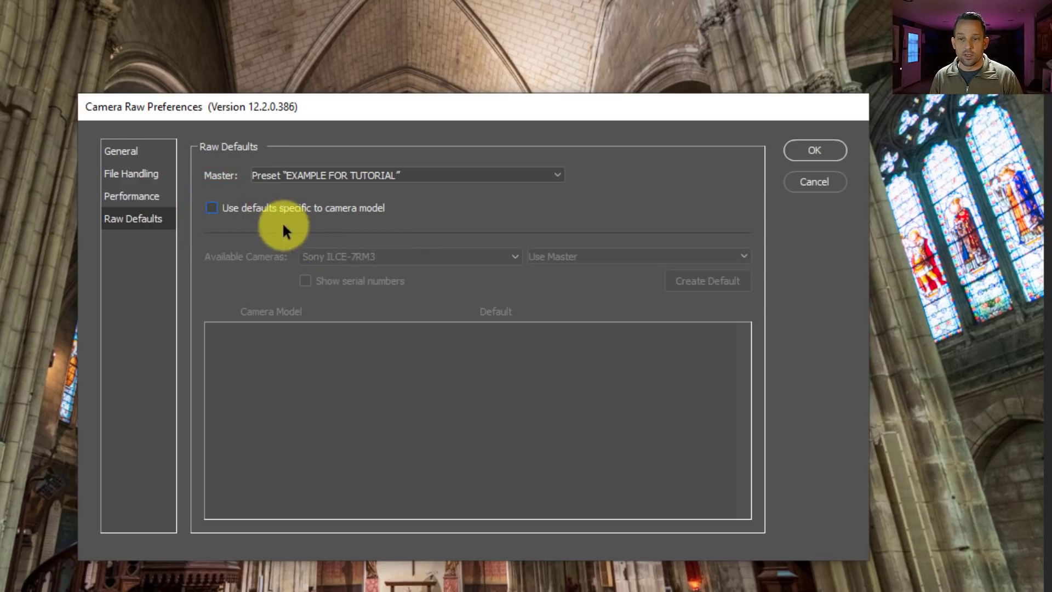
pyautogui.click(815, 152)
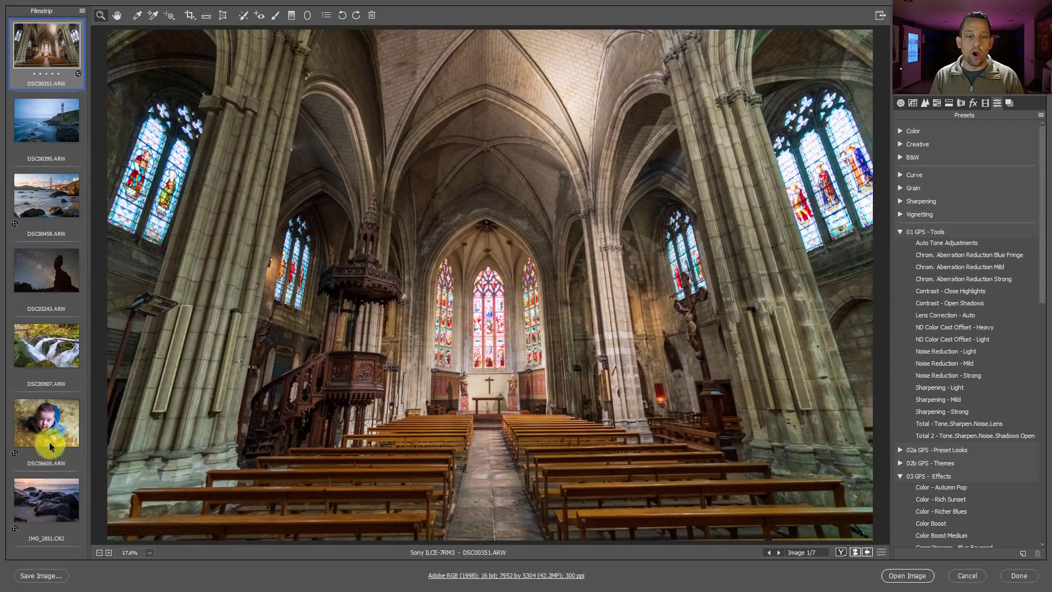
# Step: Reopen Camera Raw Preferences to confirm Master shows Preset EXAMPLE FOR TUTORIAL
pyautogui.click(327, 19)
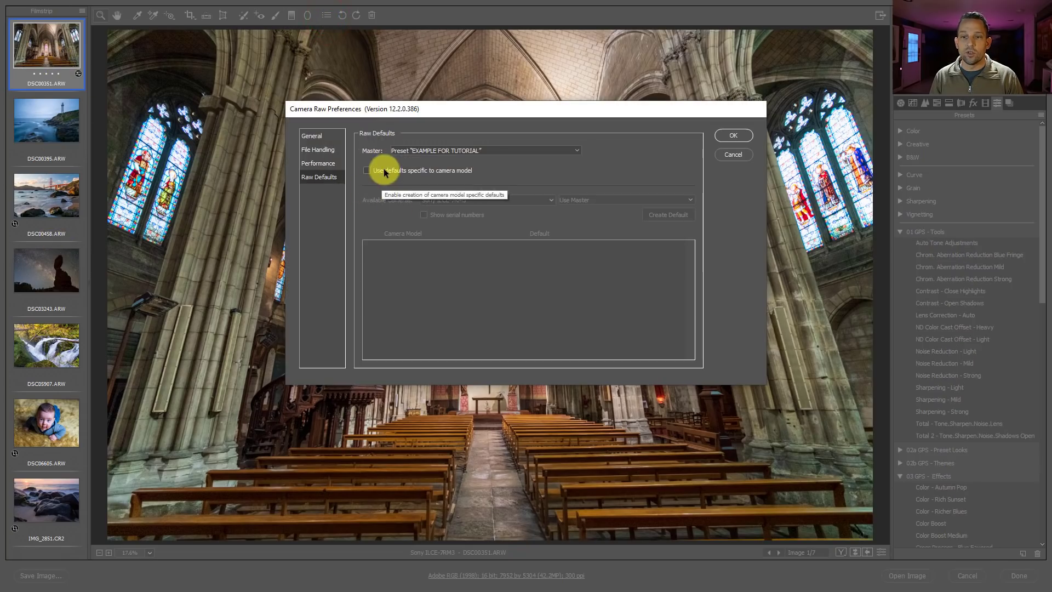